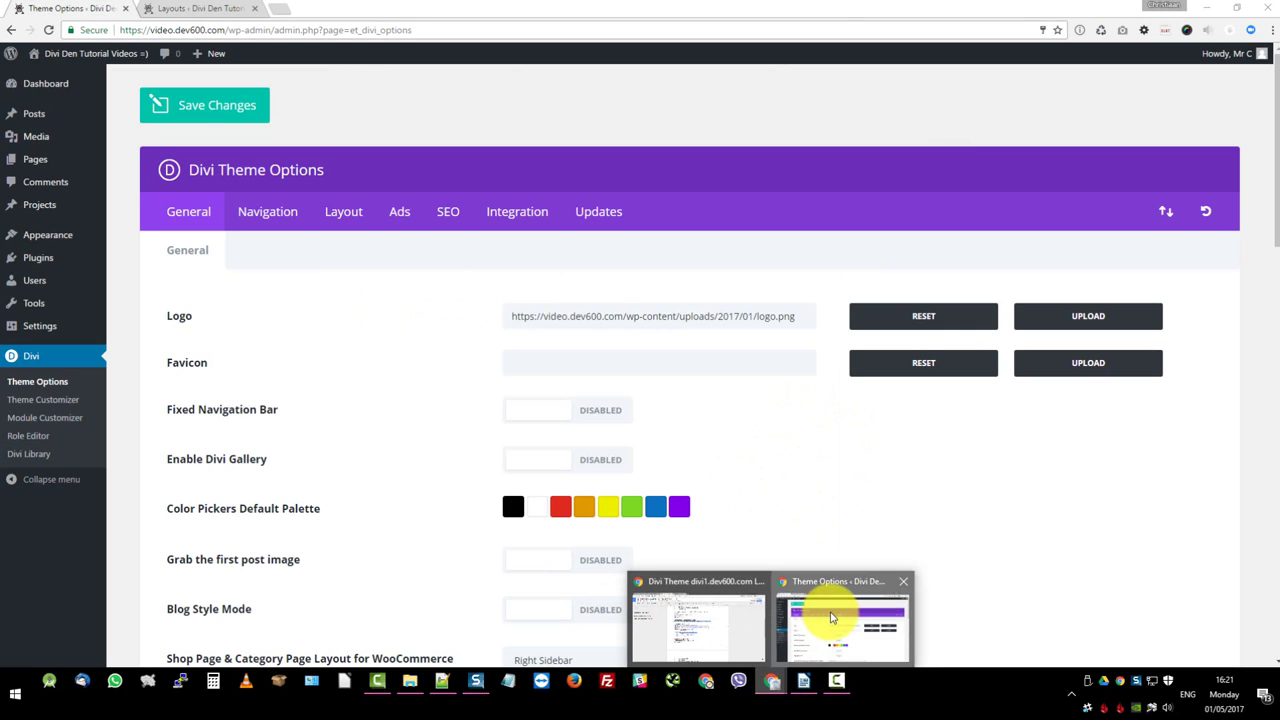
Step: Switch from LibreOffice Writer to the Divi Theme Options page in Chrome
{"action": "left_click", "coordinate": [830, 617]}
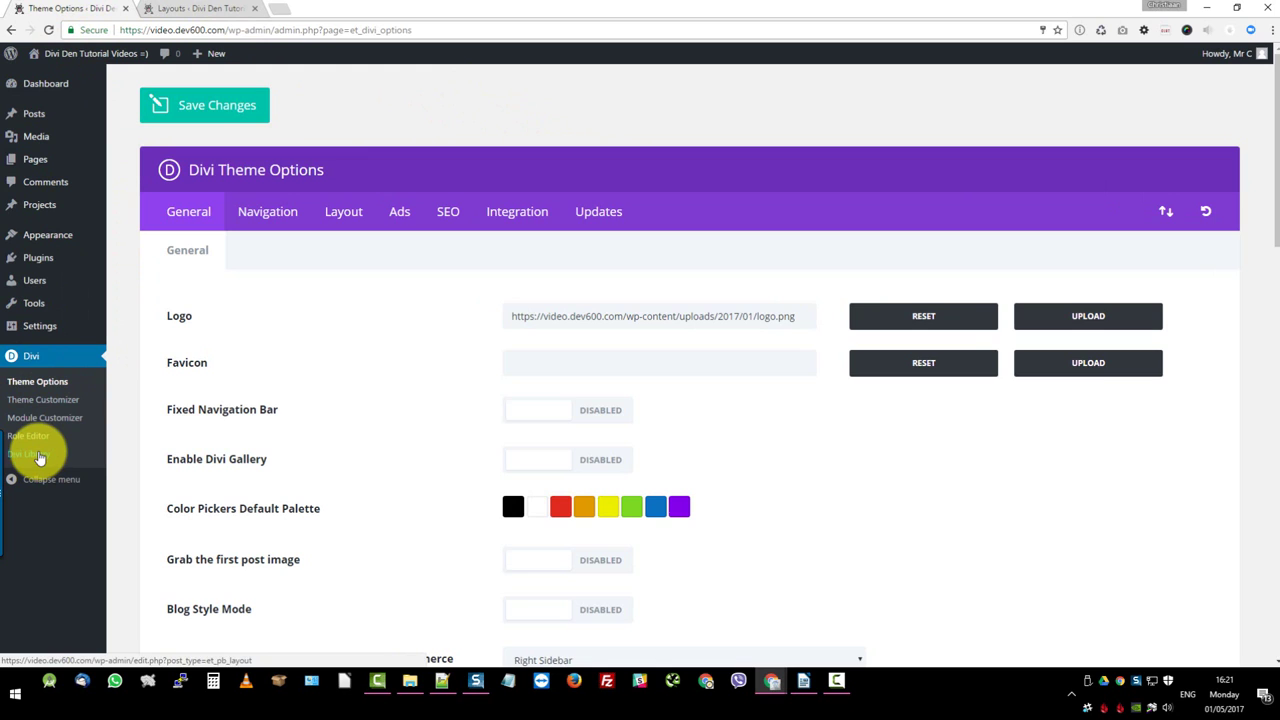
Step: Import '2 of 8 Divi Person Module.json' into the Divi Library, adding two sections and two modules
{"action": "left_click", "coordinate": [38, 456]}
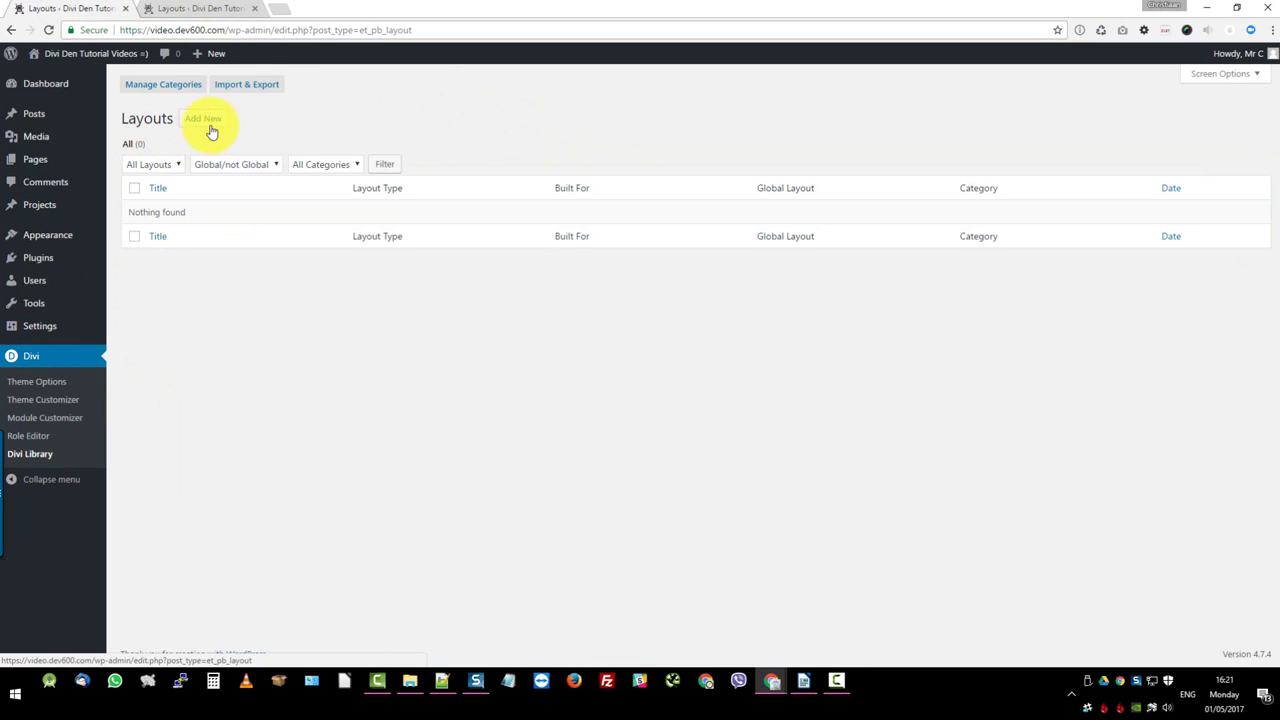
{"action": "left_click", "coordinate": [250, 85]}
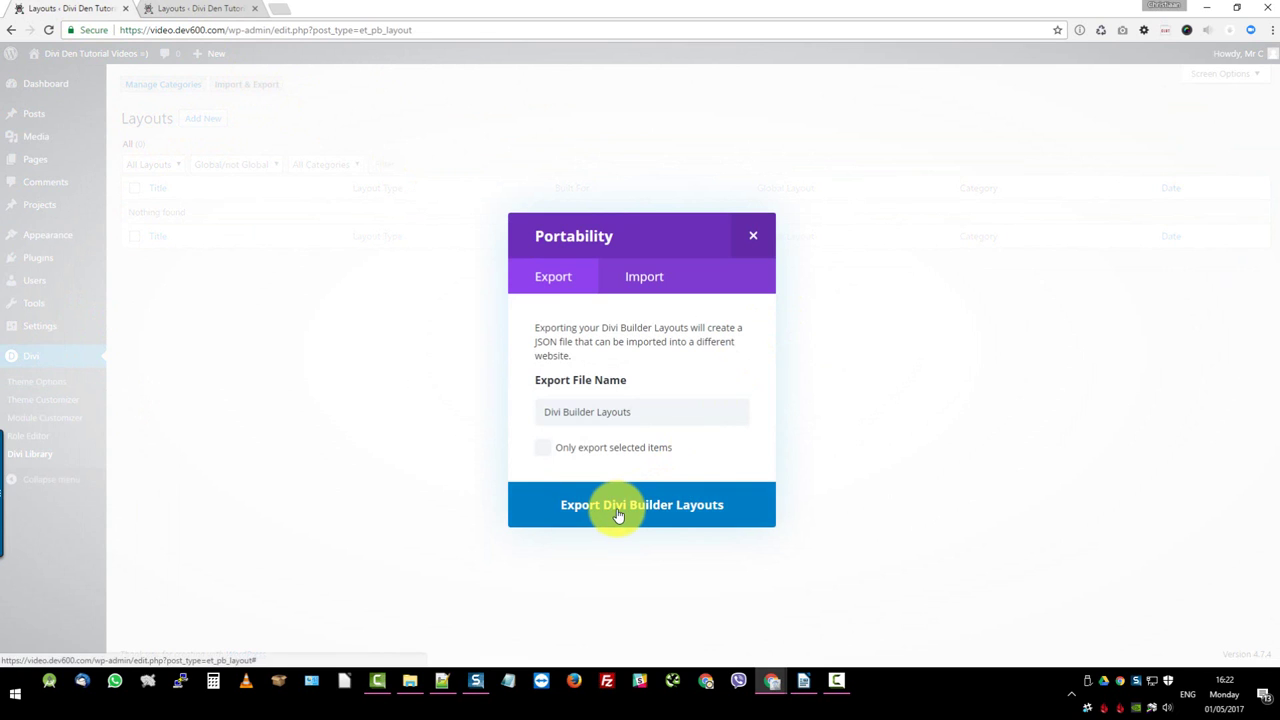
{"action": "left_click", "coordinate": [644, 277]}
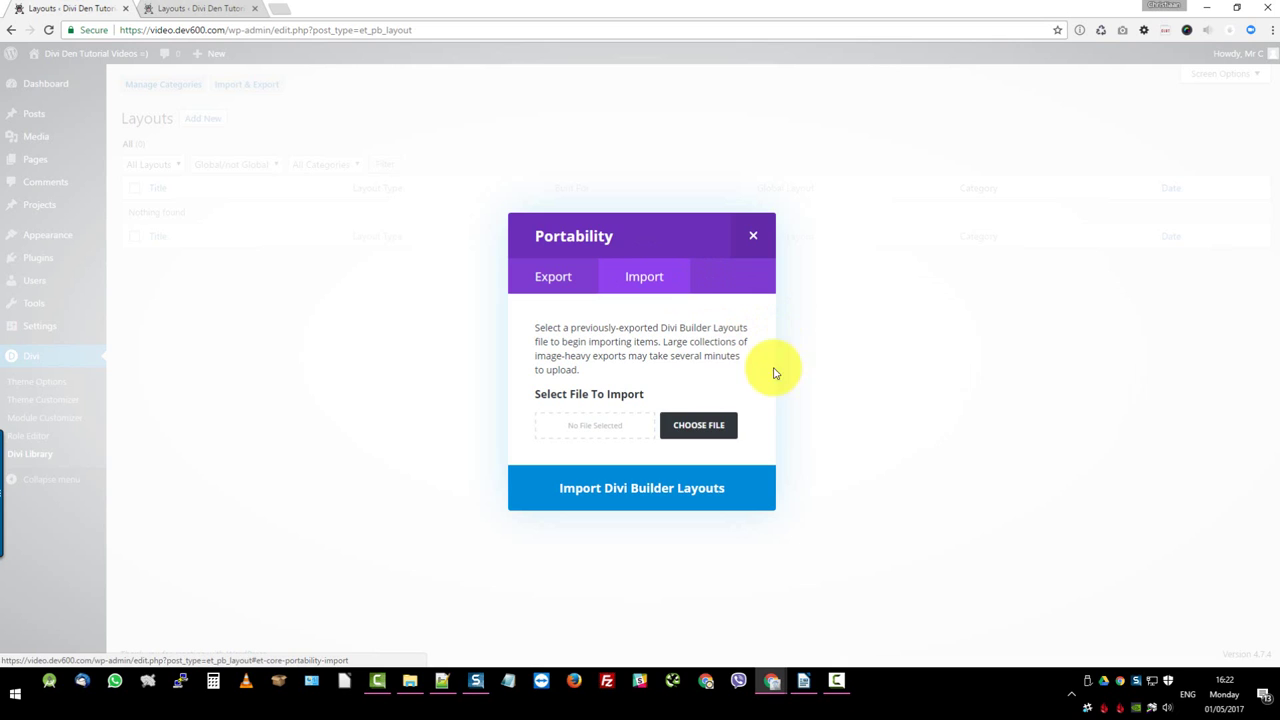
{"action": "left_click", "coordinate": [688, 427]}
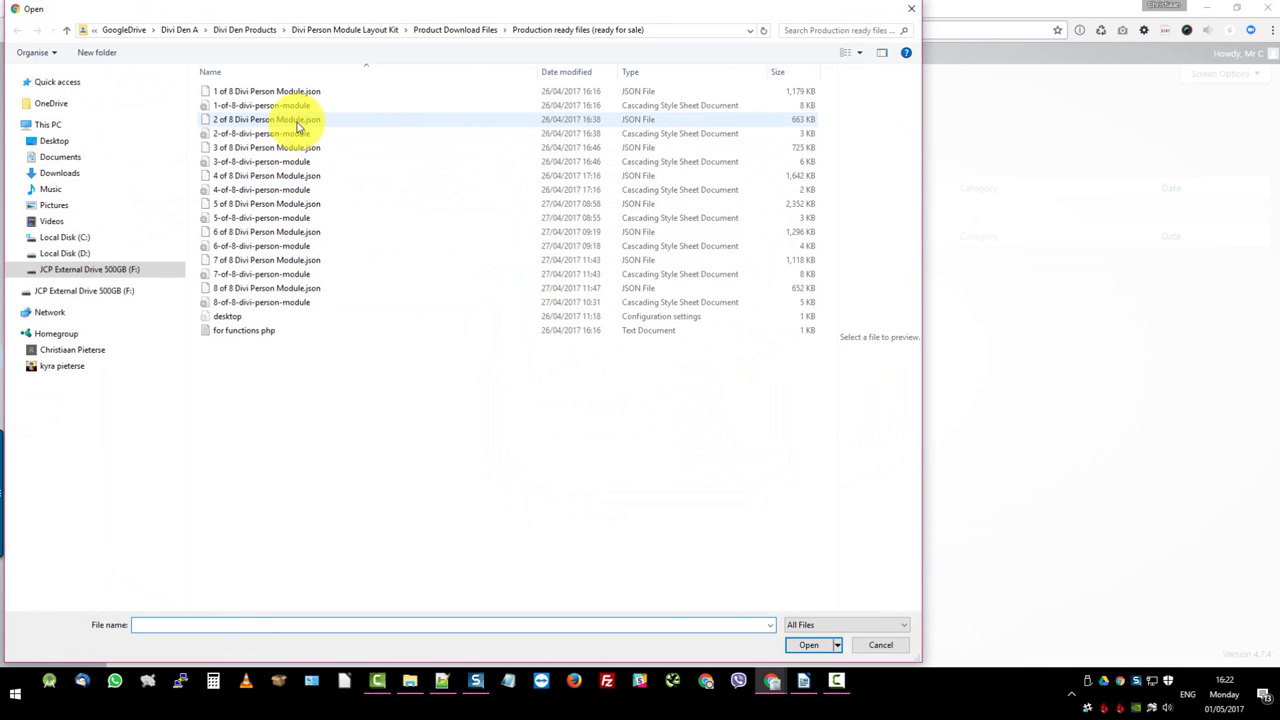
{"action": "left_click", "coordinate": [297, 126]}
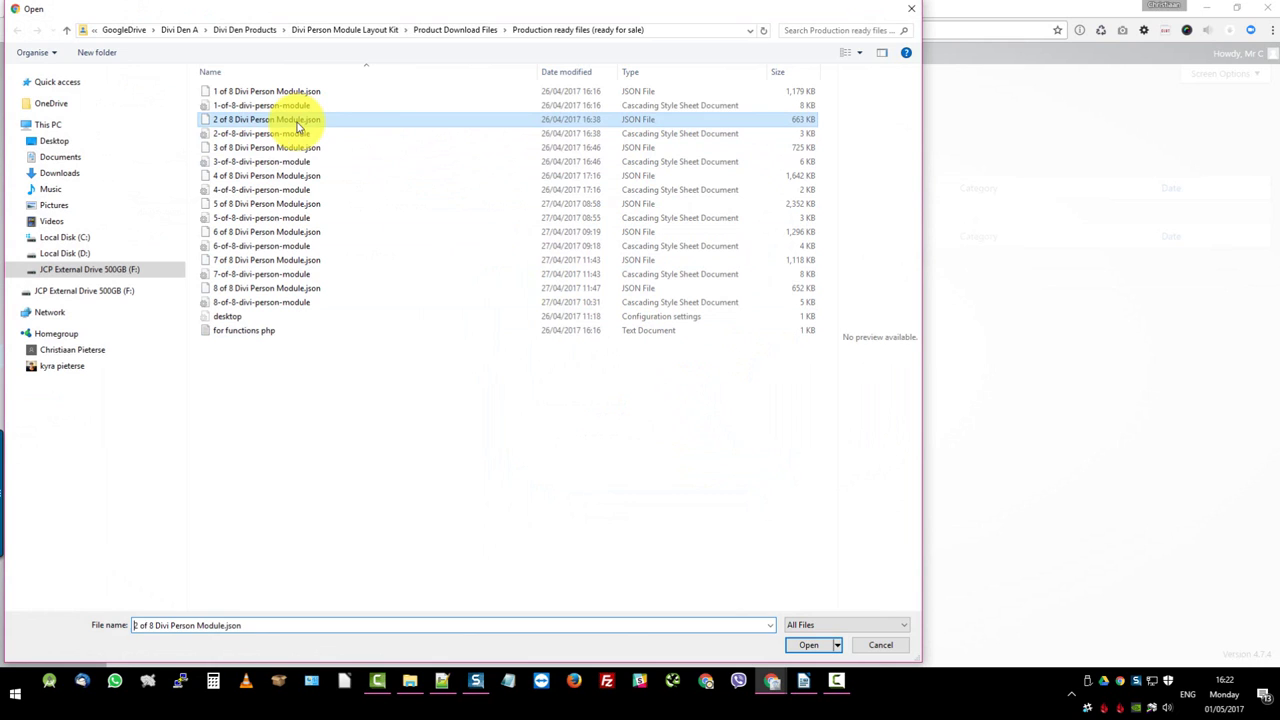
{"action": "double_click", "coordinate": [346, 128]}
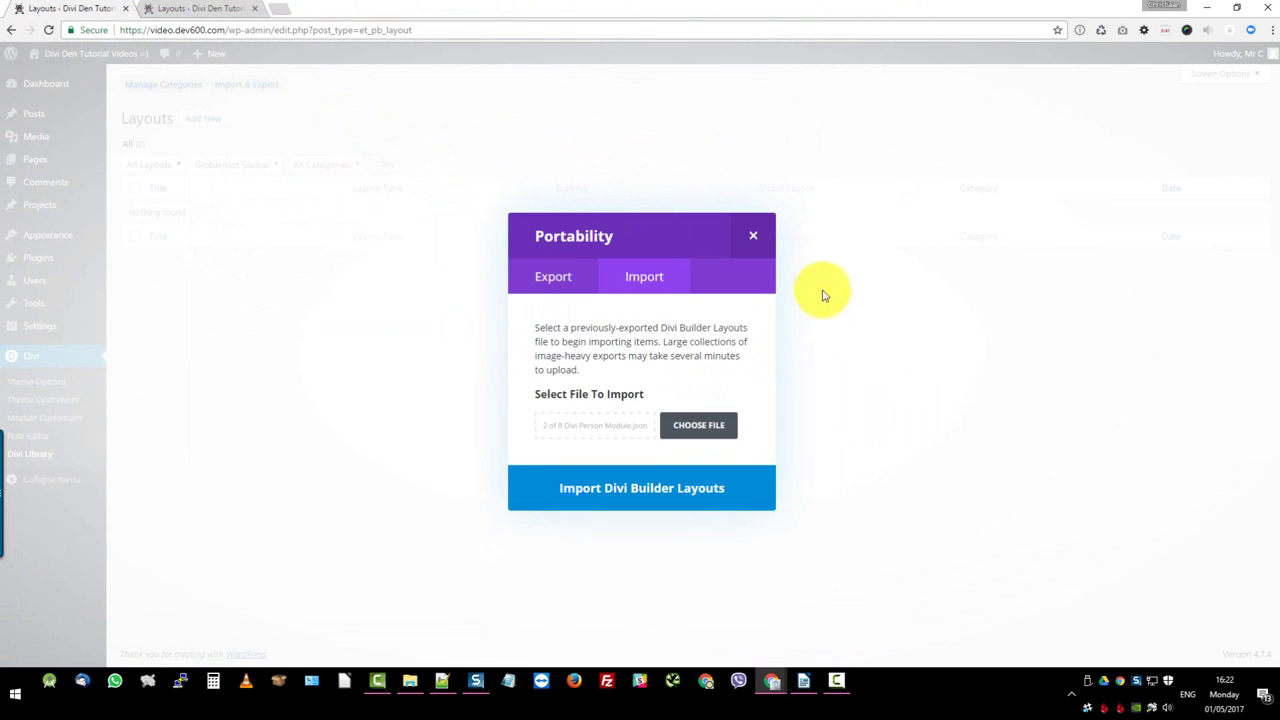
{"action": "left_click", "coordinate": [657, 497]}
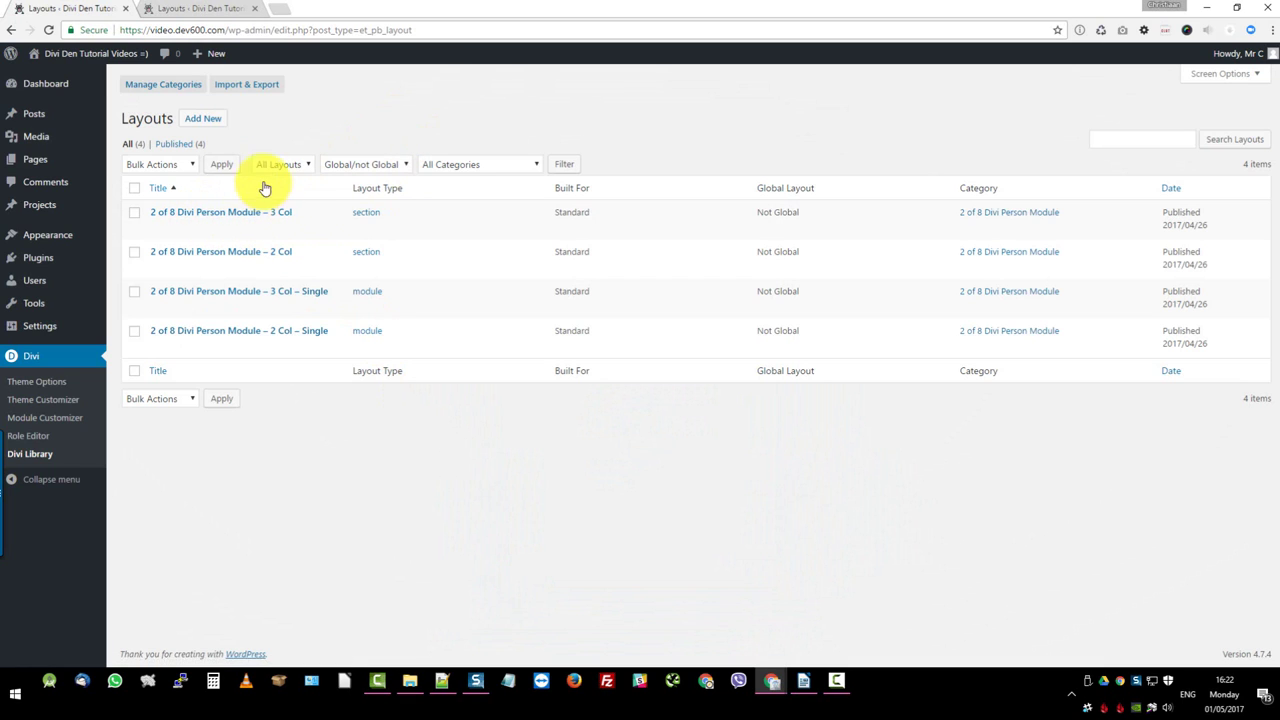
Step: Create a Divi page '2 of 8' with the Blank Page template and the 3 Col Person layout
{"action": "left_click", "coordinate": [45, 160]}
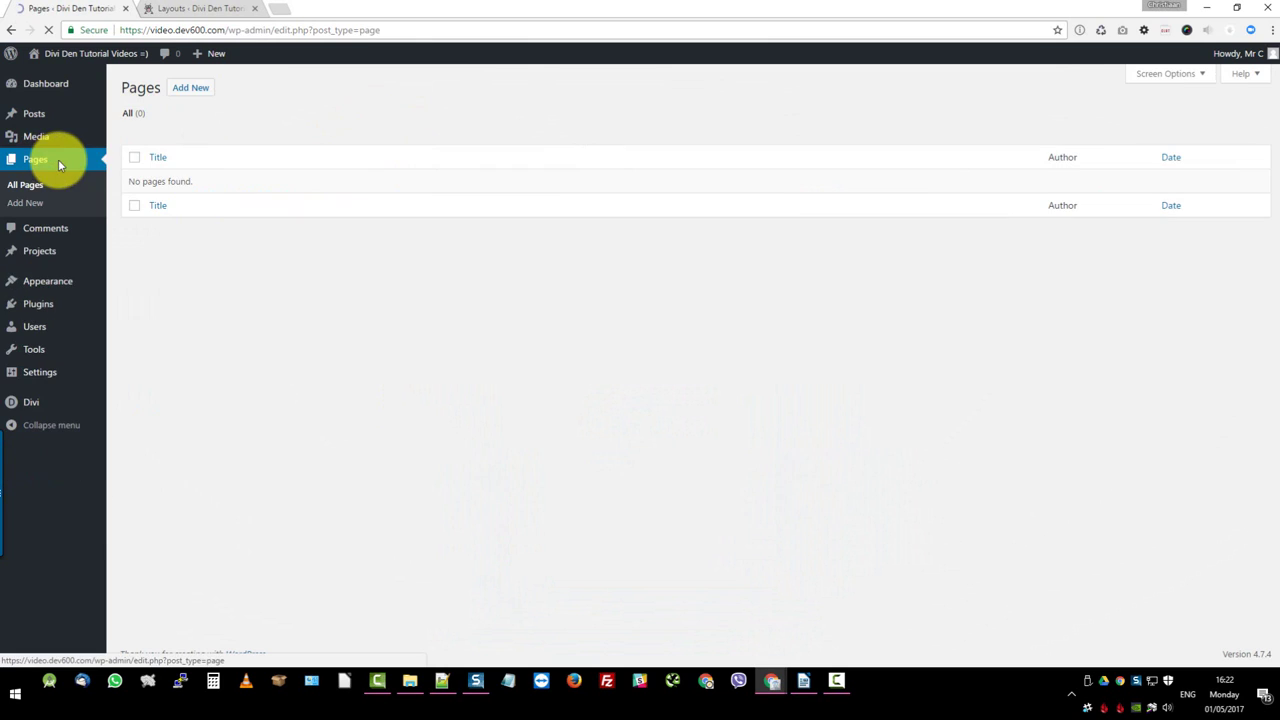
{"action": "left_click", "coordinate": [192, 90]}
{"action": "type", "text": "2 of 8"}
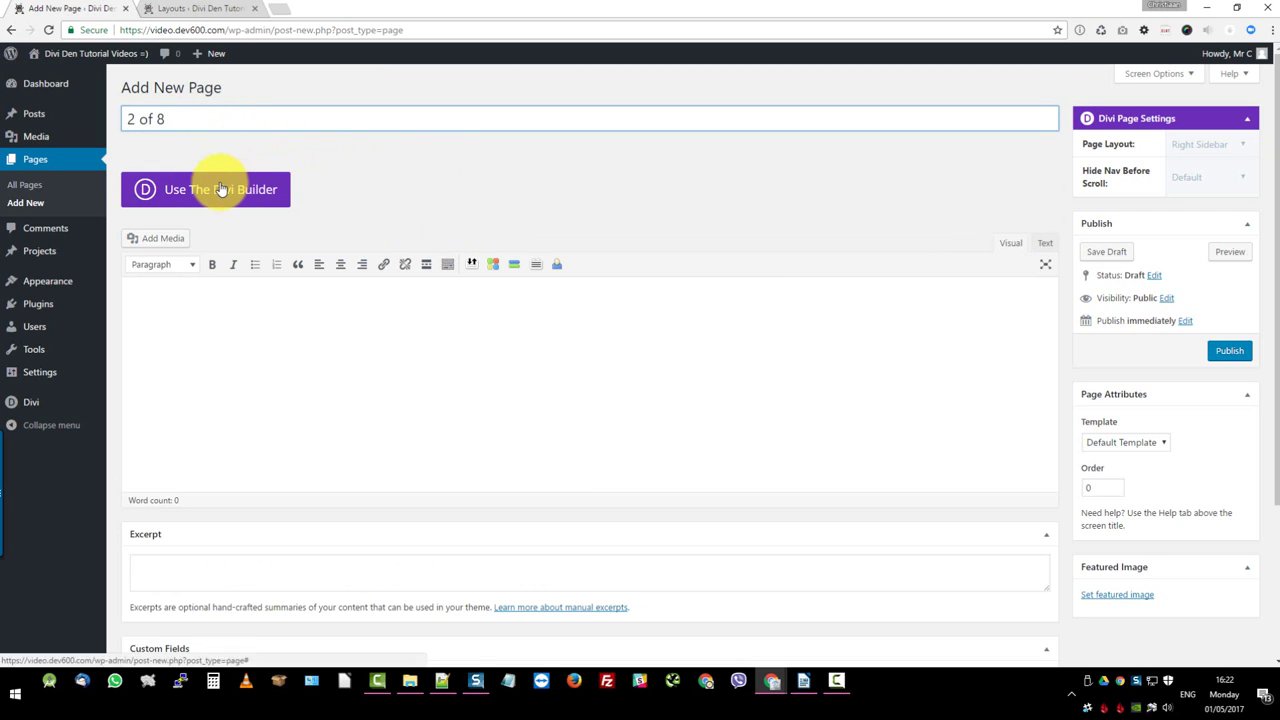
{"action": "left_click", "coordinate": [221, 190]}
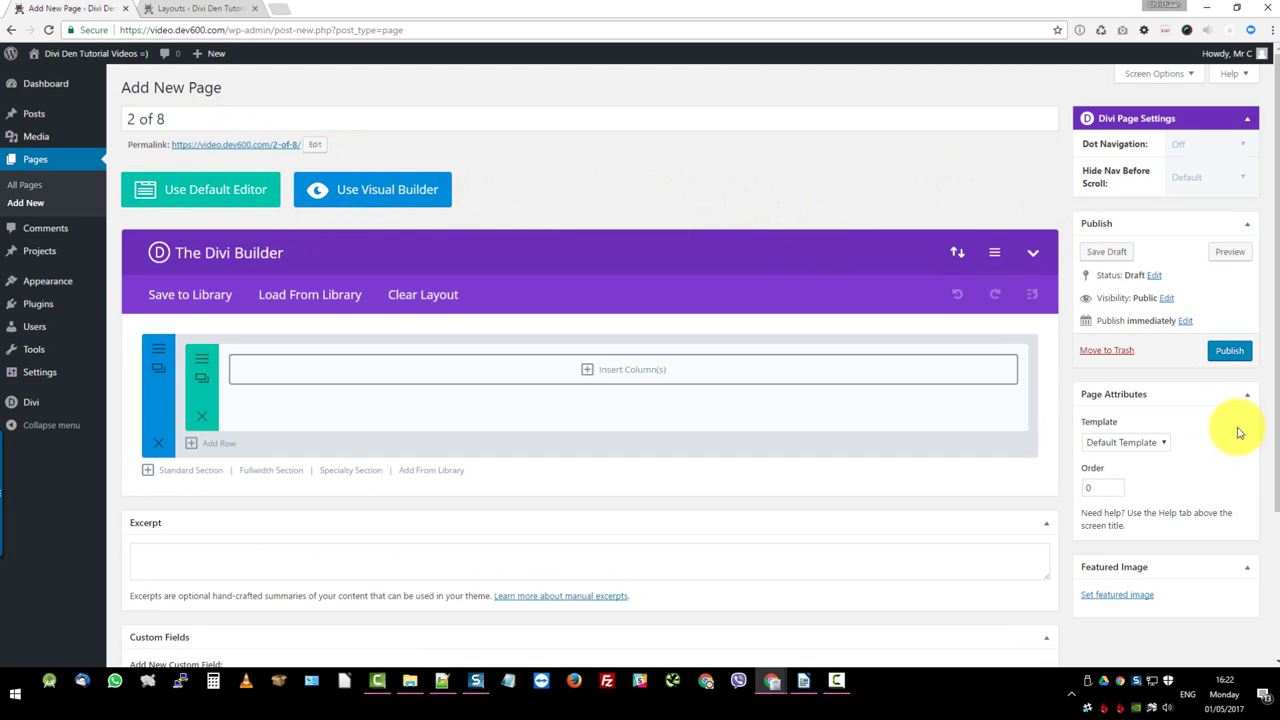
{"action": "left_click", "coordinate": [1161, 444]}
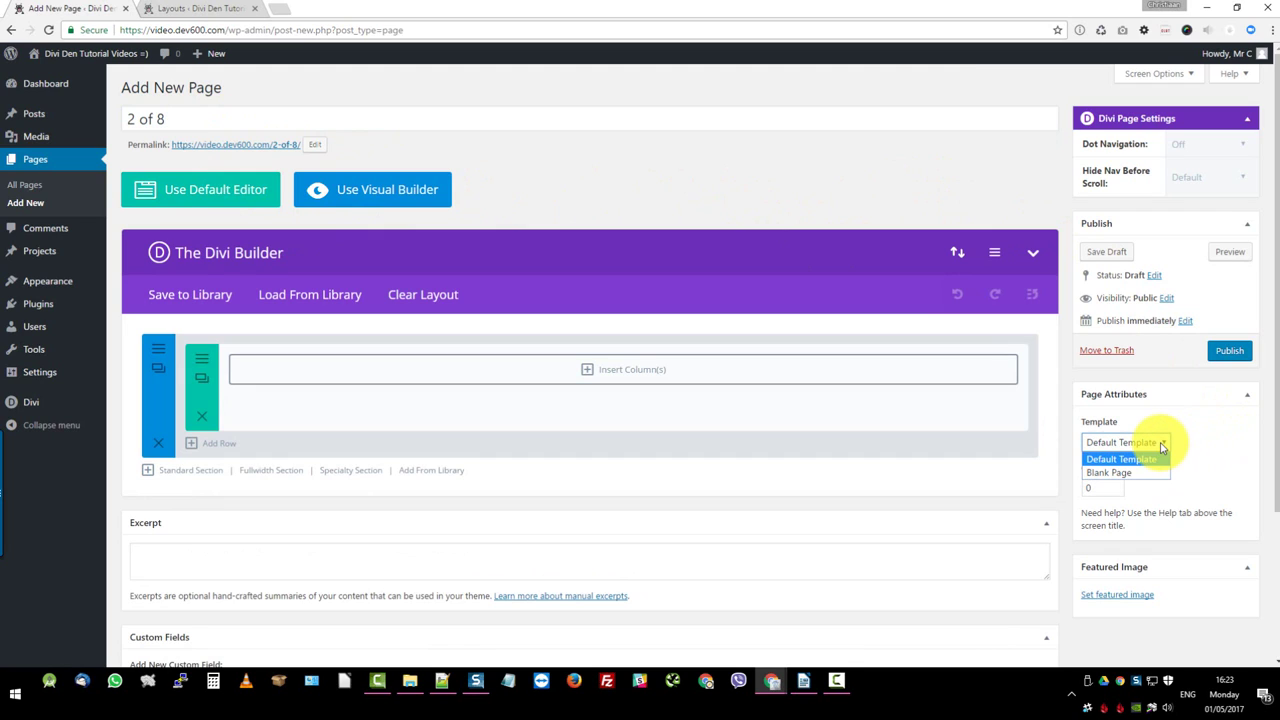
{"action": "left_click", "coordinate": [1145, 473]}
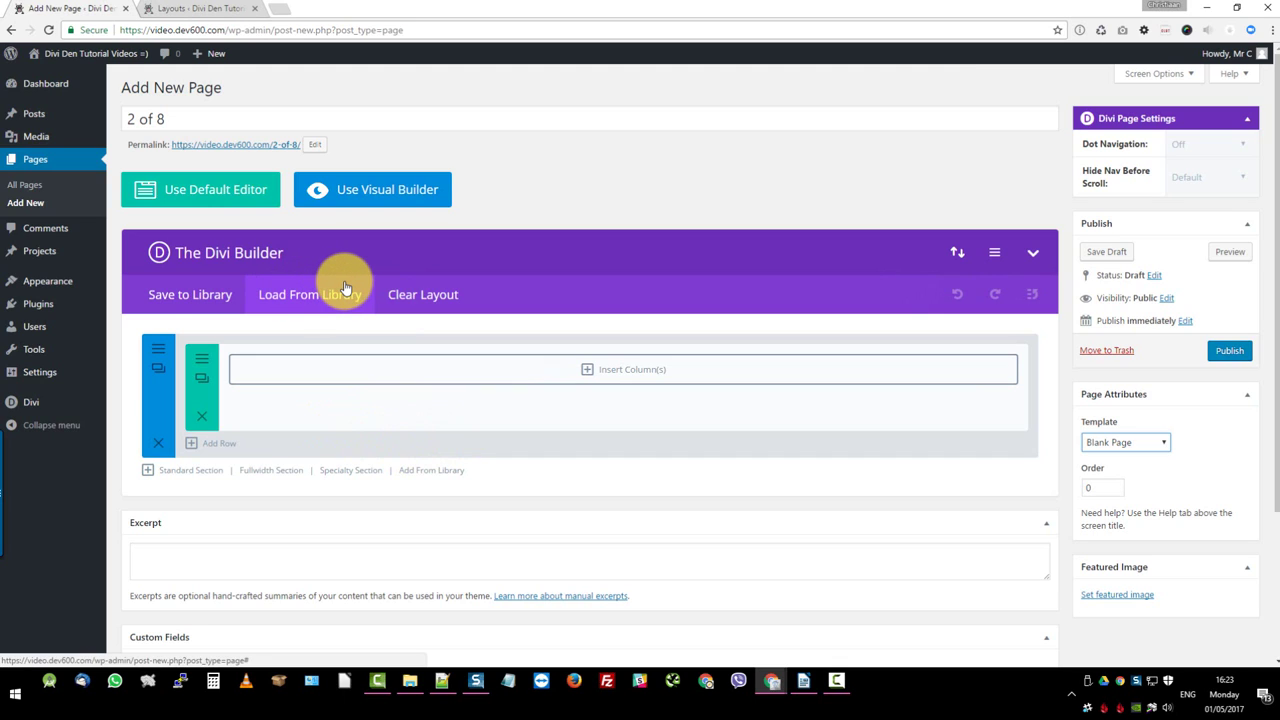
{"action": "left_click", "coordinate": [425, 476]}
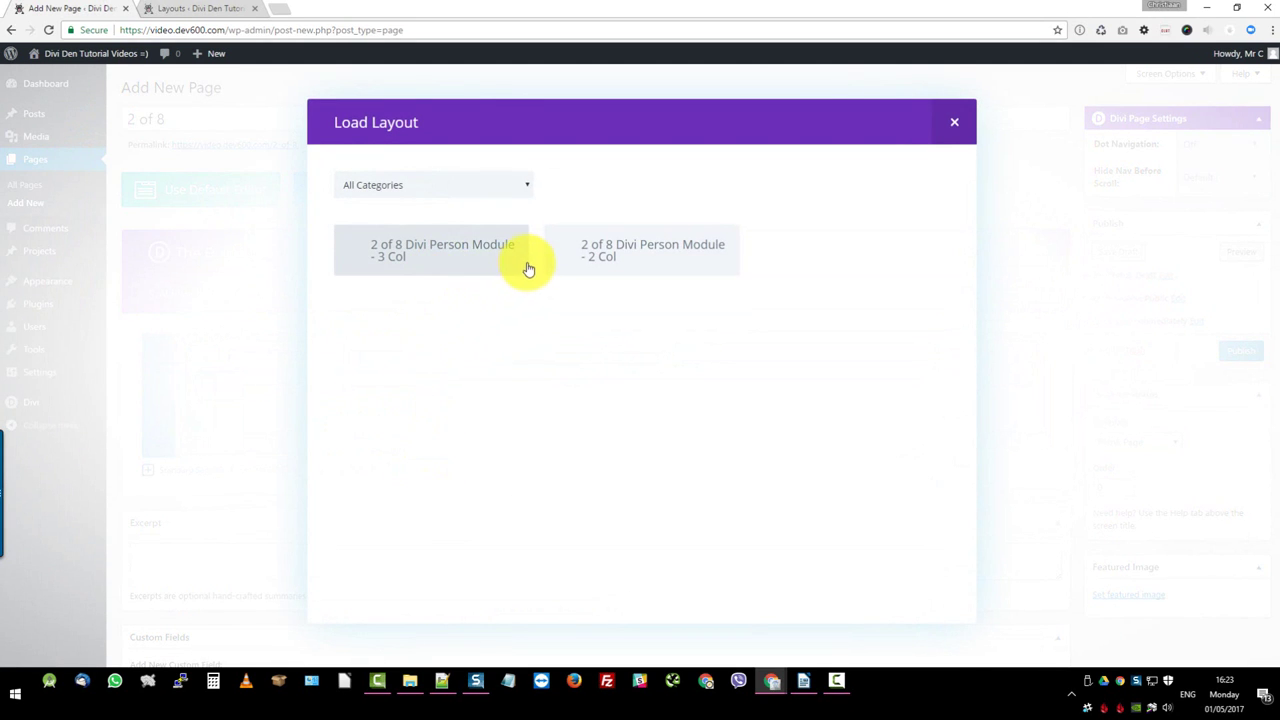
{"action": "left_click", "coordinate": [447, 256]}
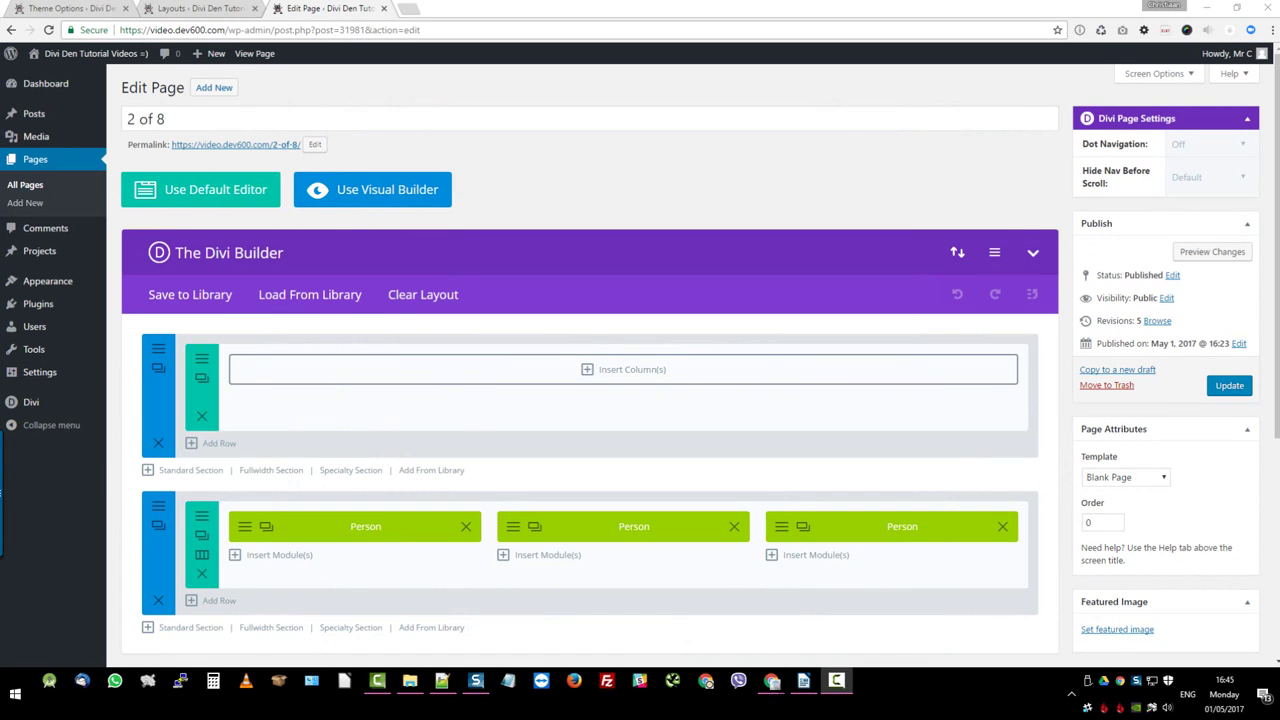
Step: Update the 2 of 8 page, view it live in a new tab, and open the kit folder
{"action": "left_click", "coordinate": [1229, 385]}
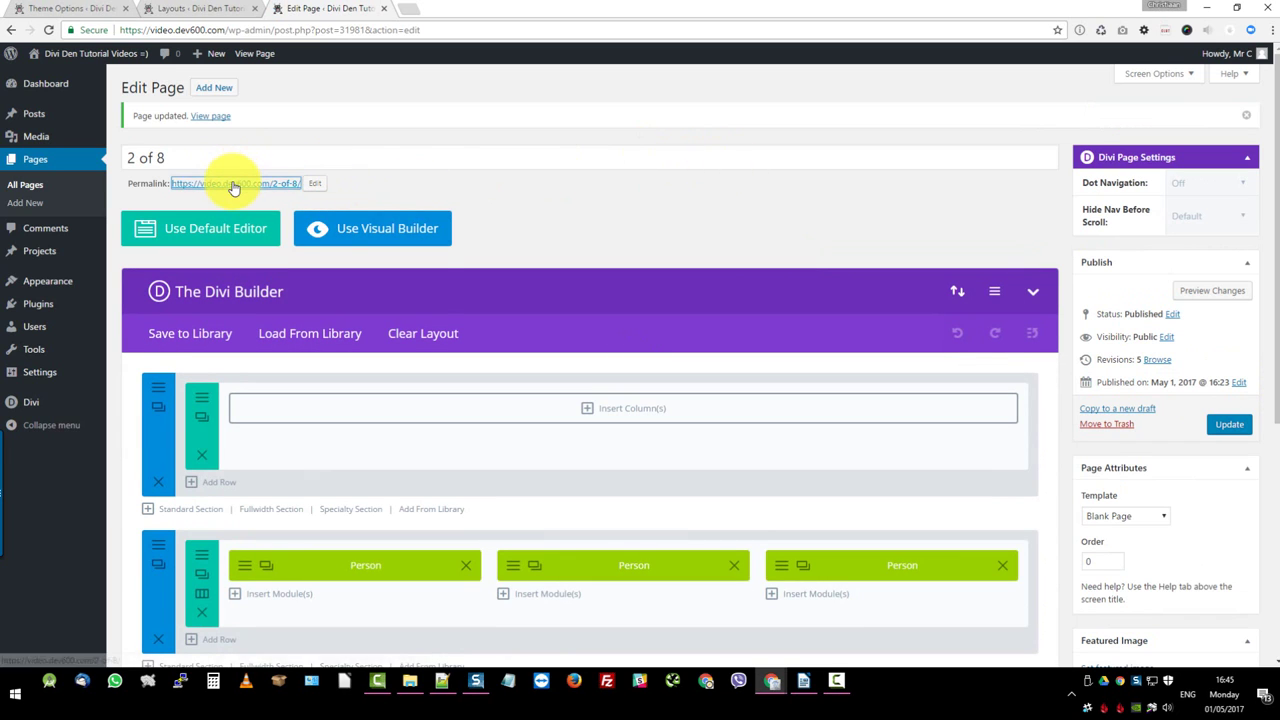
{"action": "right_click", "coordinate": [234, 185]}
{"action": "left_click", "coordinate": [292, 191]}
{"action": "left_click", "coordinate": [469, 10]}
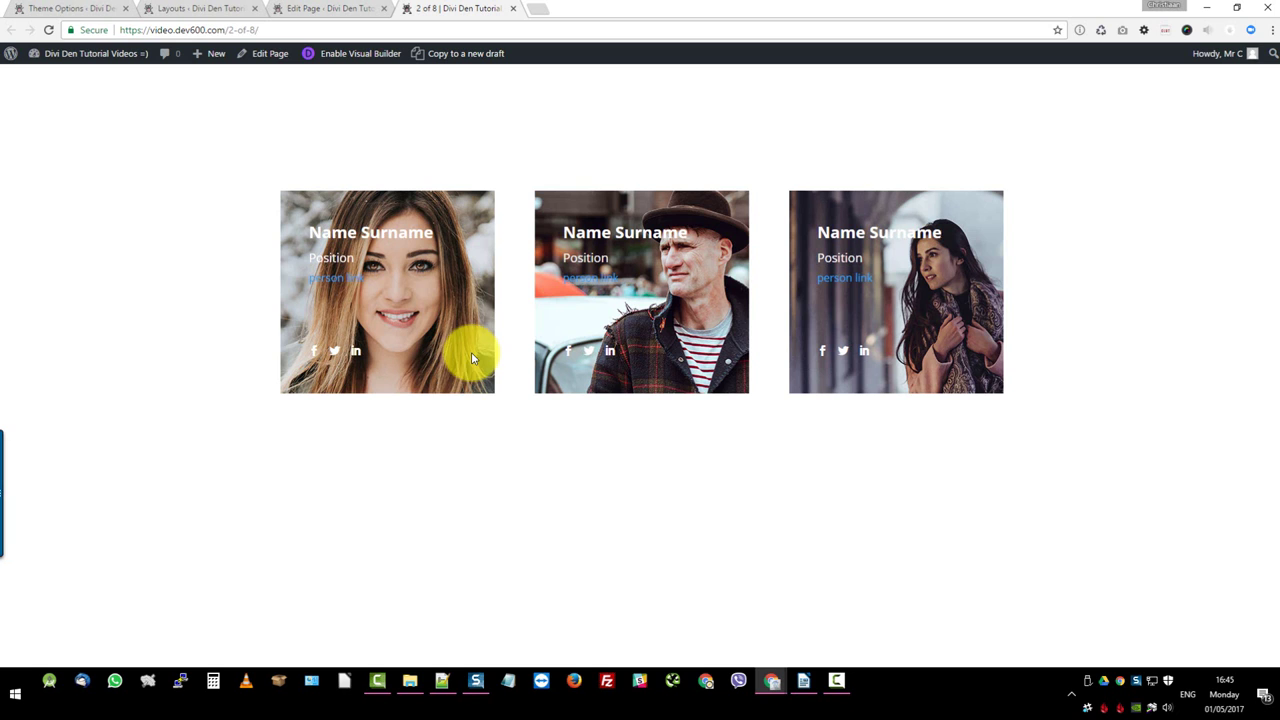
{"action": "left_click", "coordinate": [409, 681]}
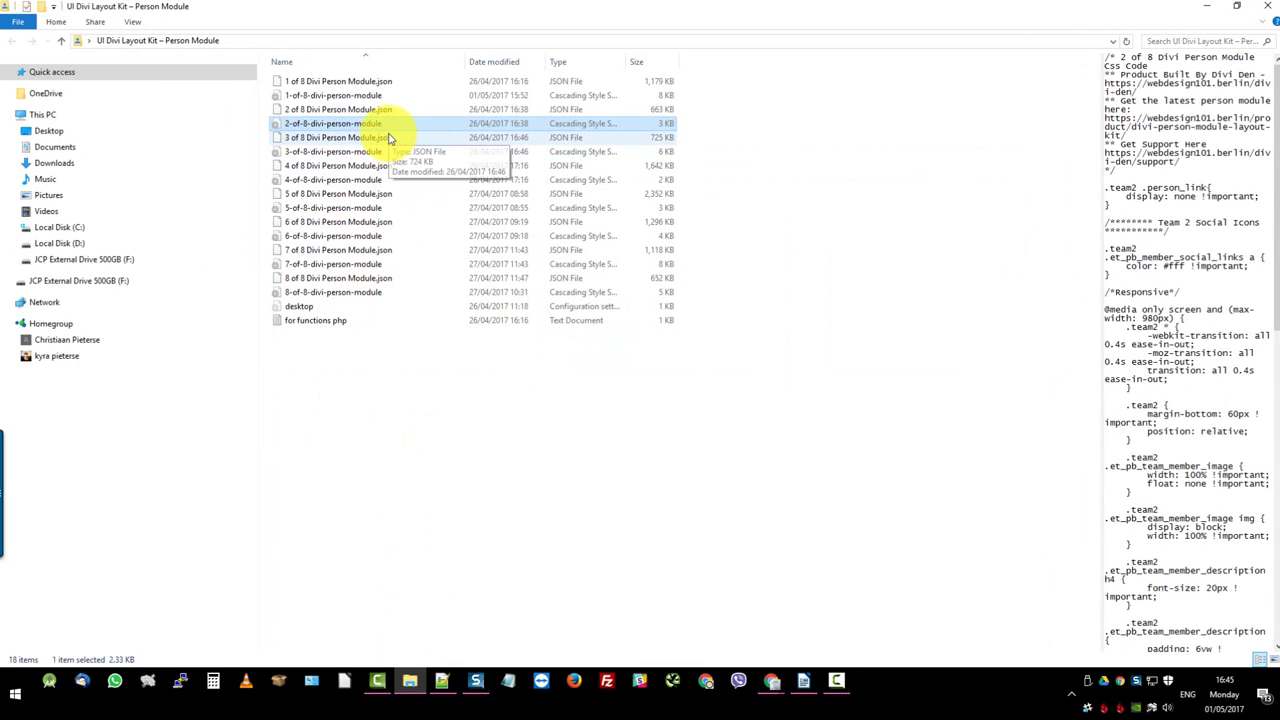
{"action": "mouse_move", "coordinate": [338, 137]}
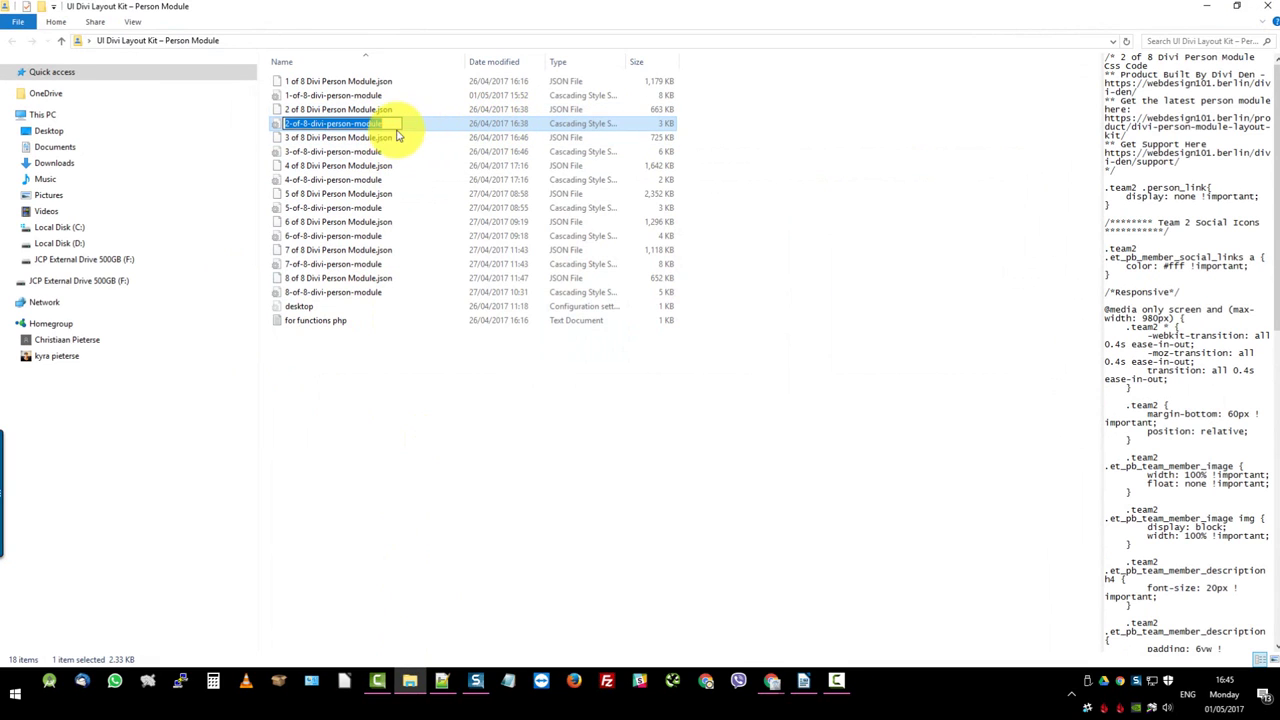
Step: Open the 2-of-8-divi-person-module CSS in Notepad++, select all its code, then minimize the editor
{"action": "left_click", "coordinate": [395, 137]}
{"action": "right_click", "coordinate": [415, 128]}
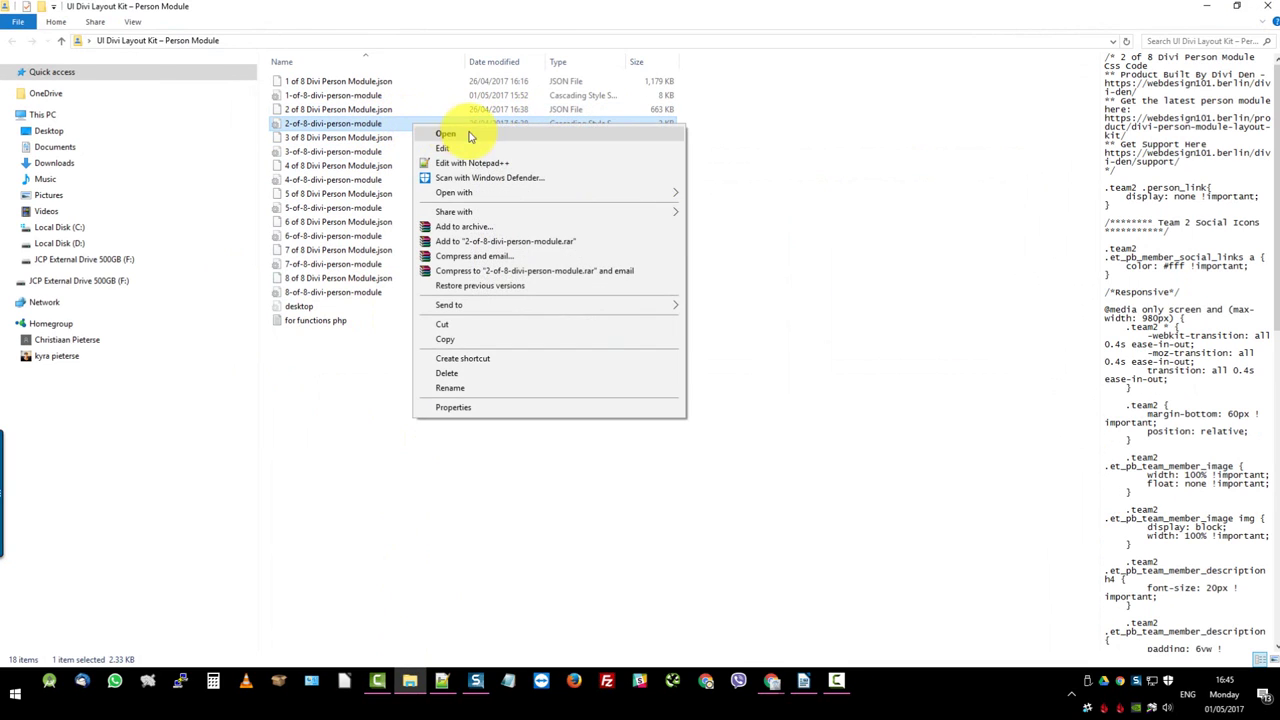
{"action": "left_click", "coordinate": [466, 164]}
{"action": "left_click", "coordinate": [457, 258]}
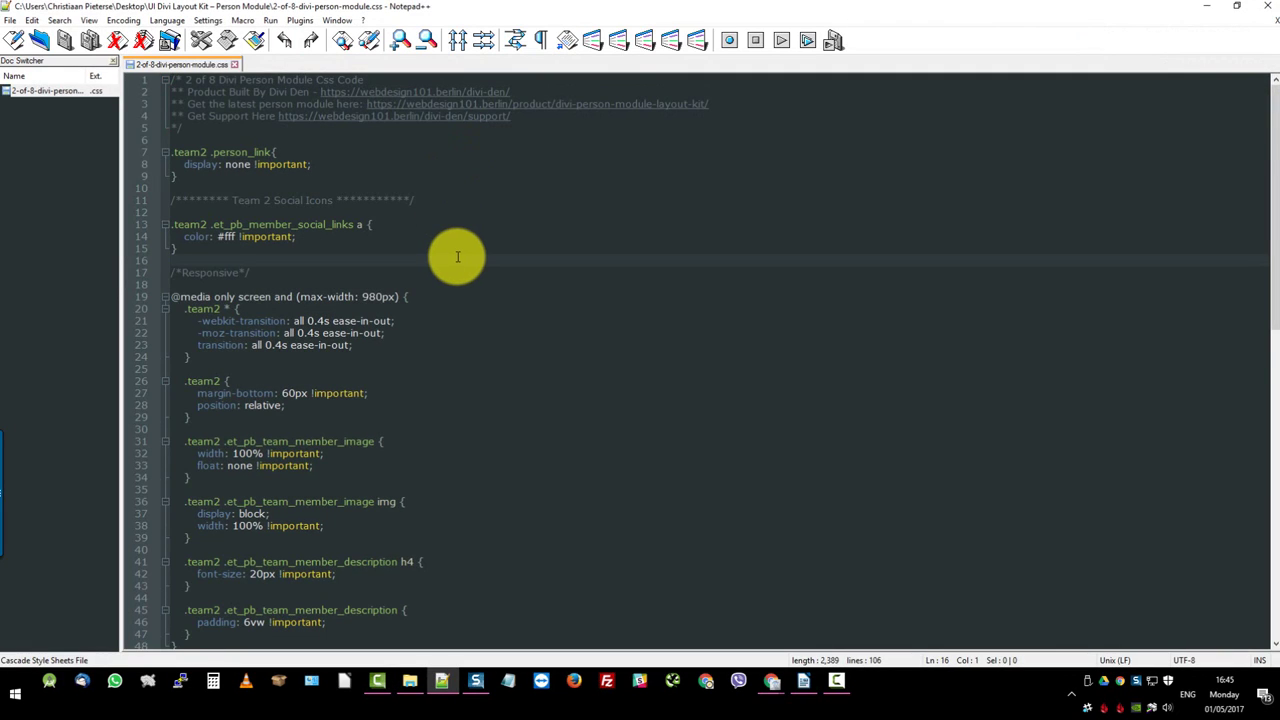
{"action": "key", "text": "ctrl+a"}
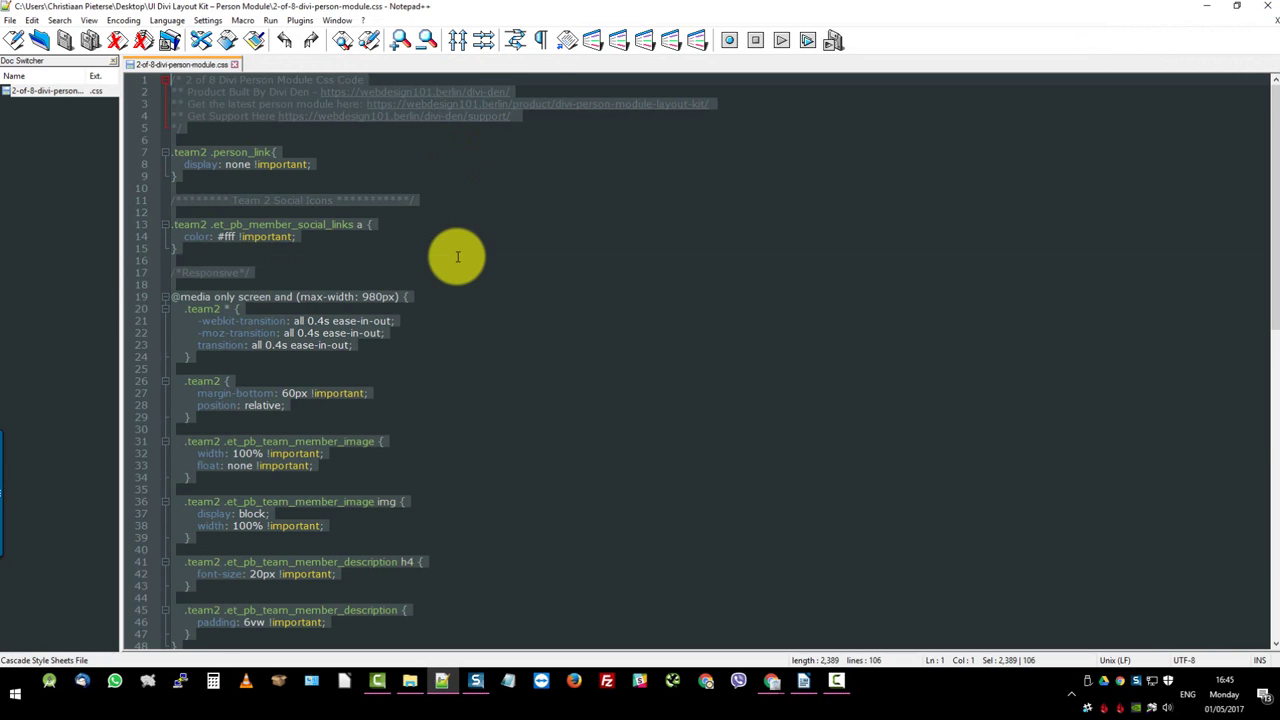
{"action": "left_click", "coordinate": [1207, 6]}
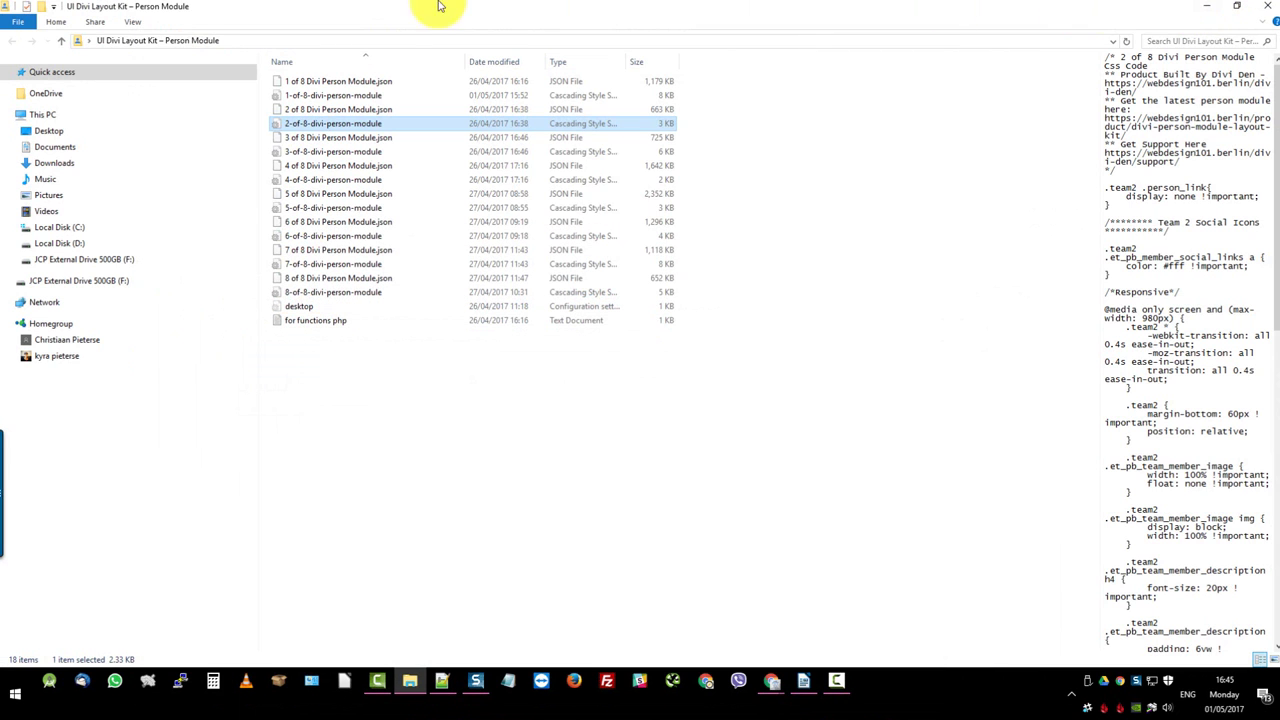
Step: Paste the .team2:hover rule into Divi Theme Options Custom CSS and save it
{"action": "left_click", "coordinate": [1207, 6]}
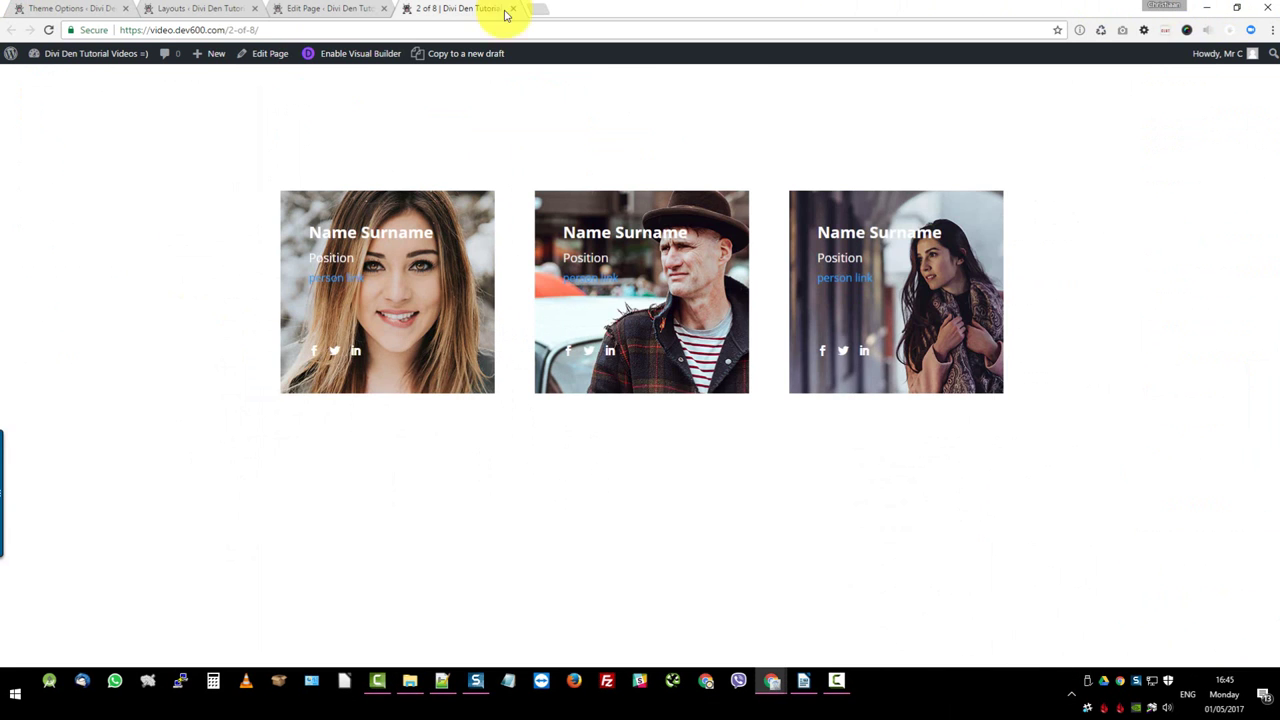
{"action": "left_click", "coordinate": [60, 8]}
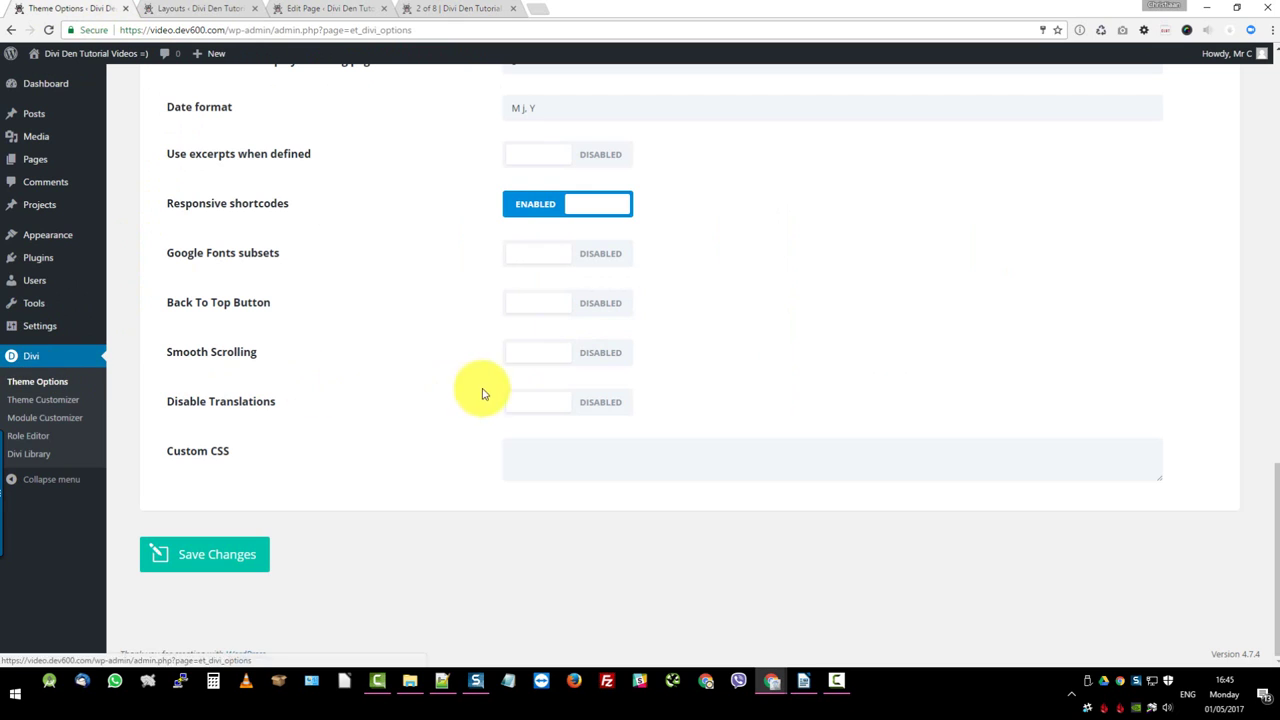
{"action": "scroll", "coordinate": [335, 110], "scroll_direction": "up", "scroll_amount": 3}
{"action": "scroll", "coordinate": [350, 155], "scroll_direction": "down", "scroll_amount": 3}
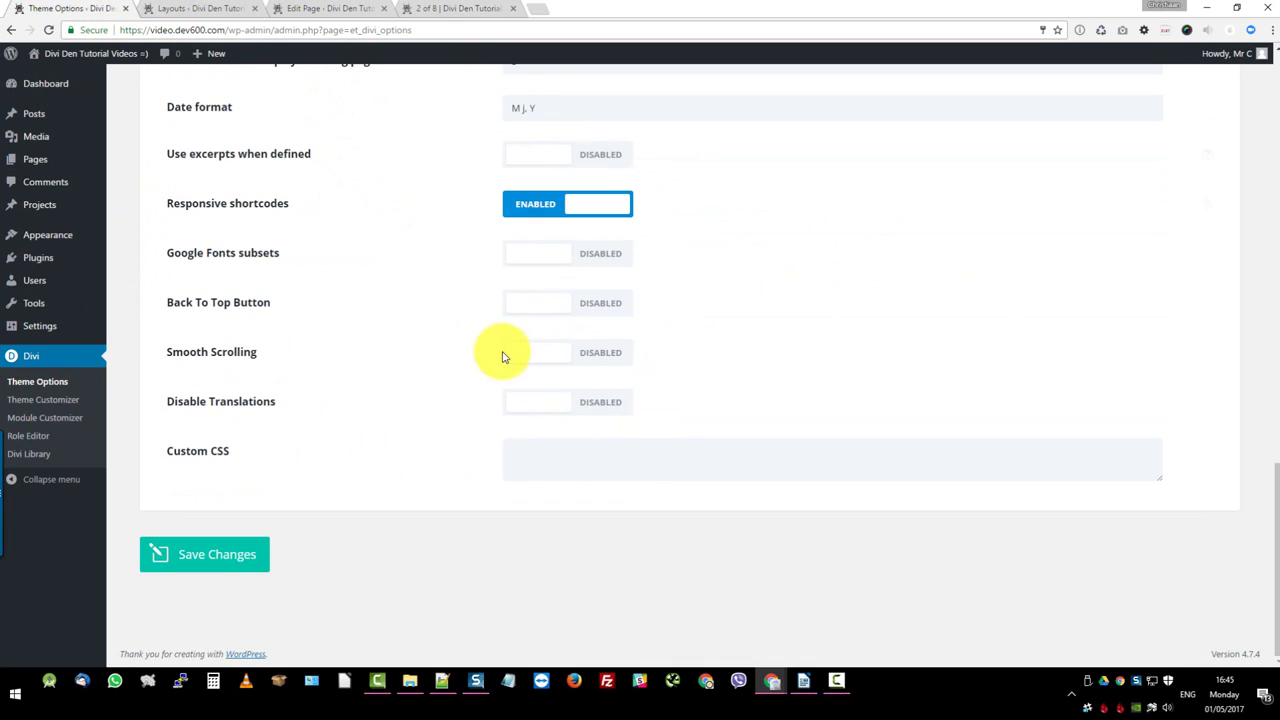
{"action": "key", "text": "ctrl+v"}
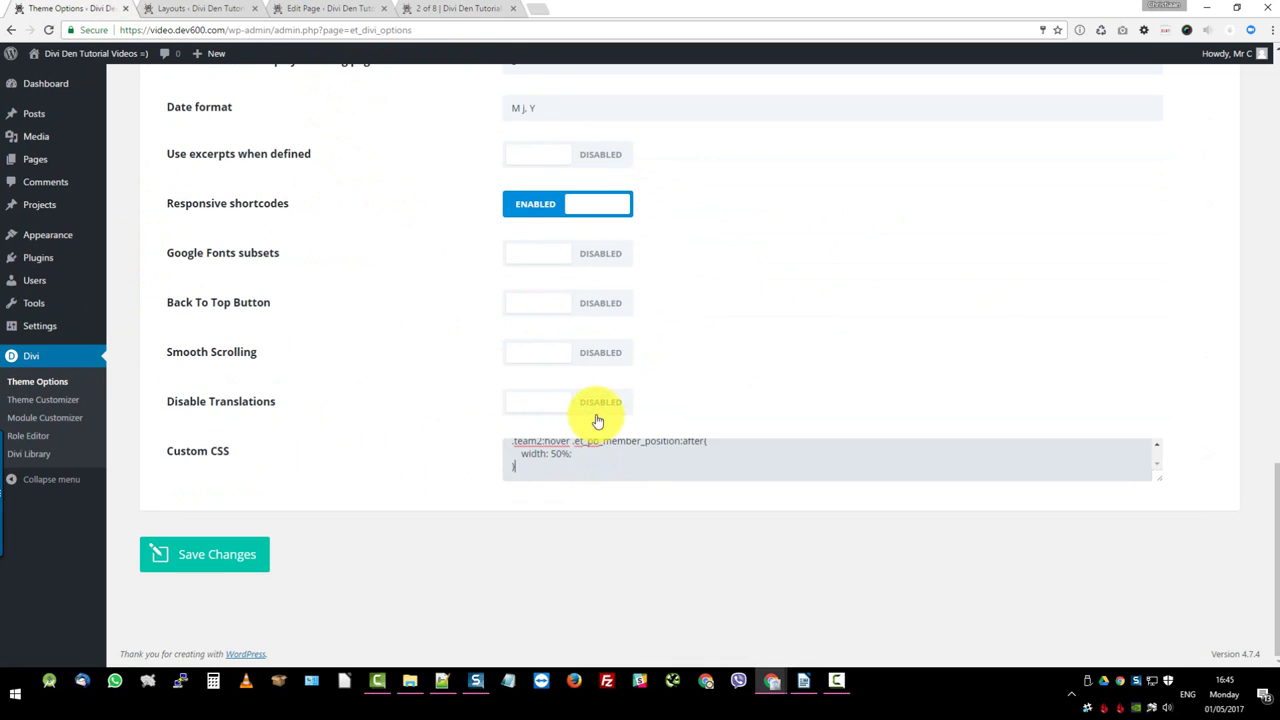
{"action": "mouse_move", "coordinate": [611, 458]}
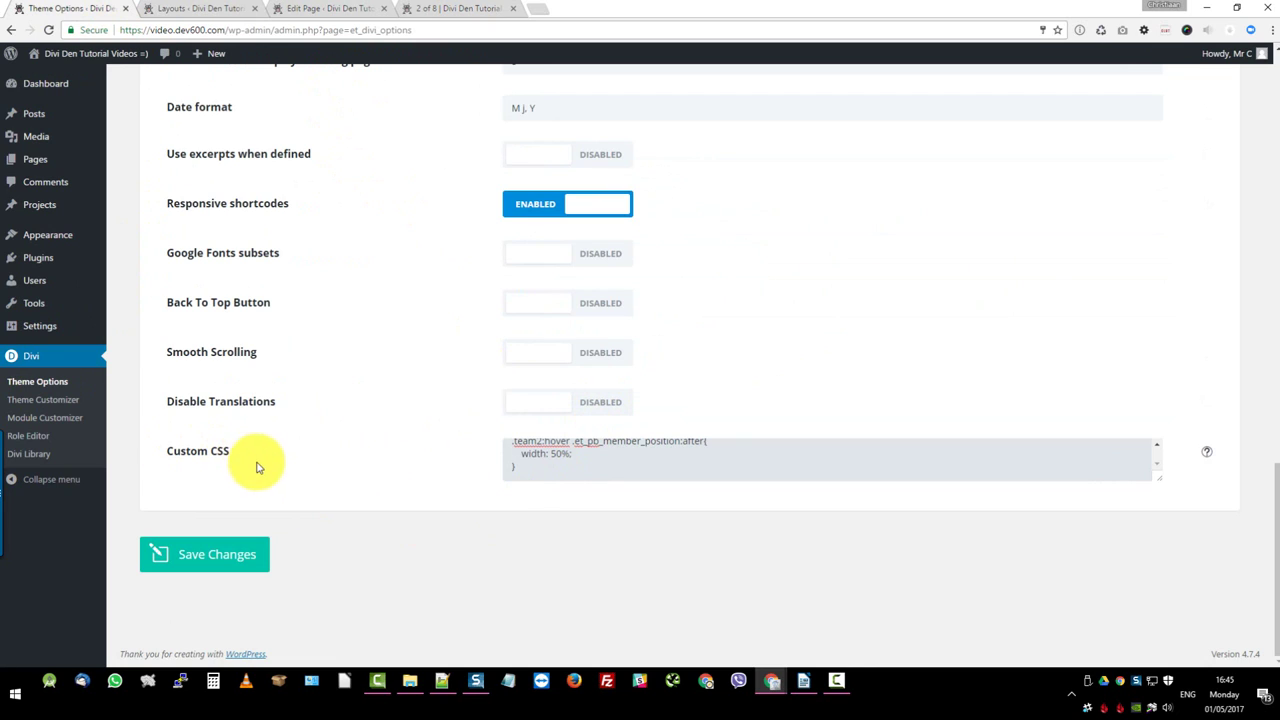
{"action": "left_click", "coordinate": [203, 560]}
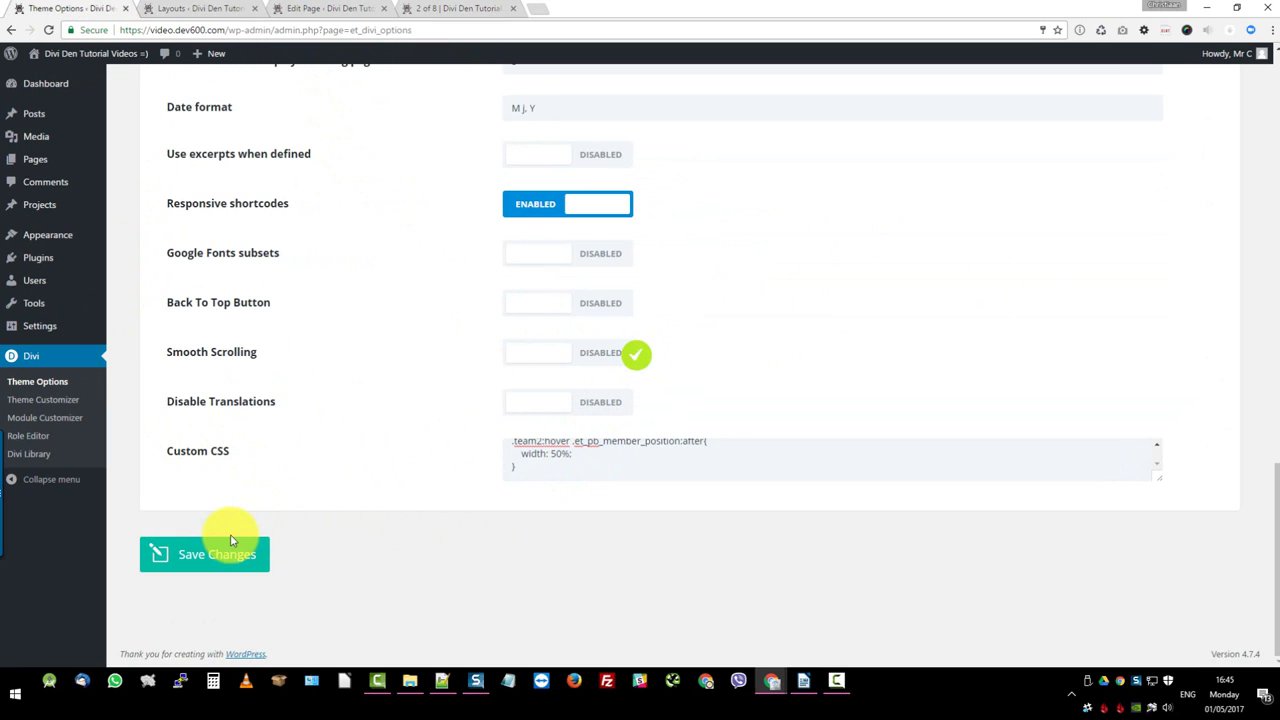
{"action": "left_click", "coordinate": [451, 10]}
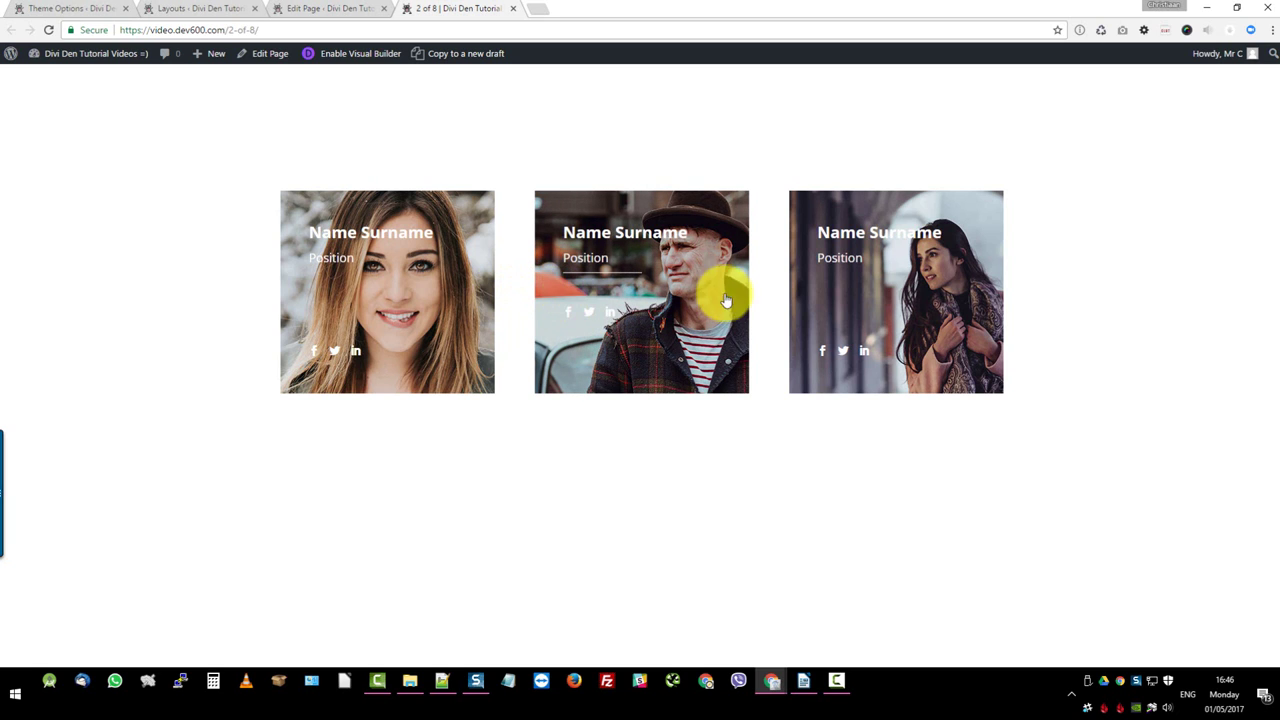
Step: Return to editing the 2 of 8 page and scroll through the first Person module's settings
{"action": "left_click", "coordinate": [346, 8]}
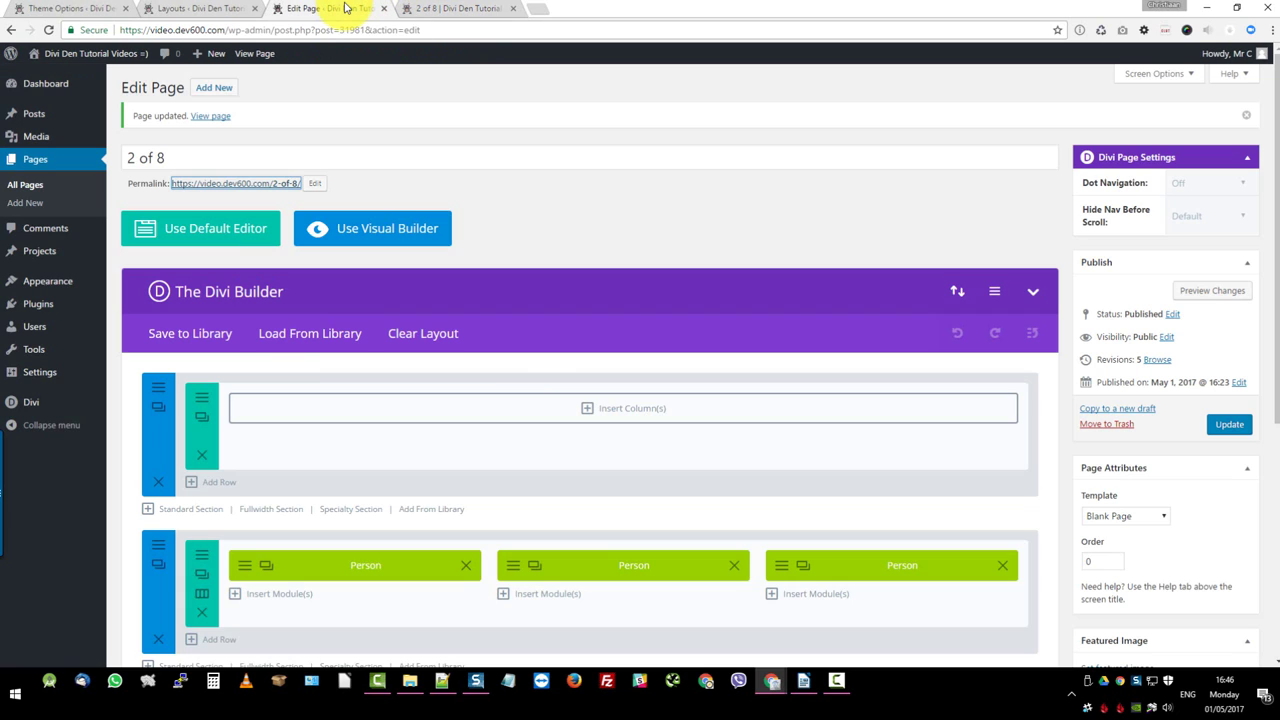
{"action": "scroll", "coordinate": [371, 160], "scroll_direction": "down", "scroll_amount": 2}
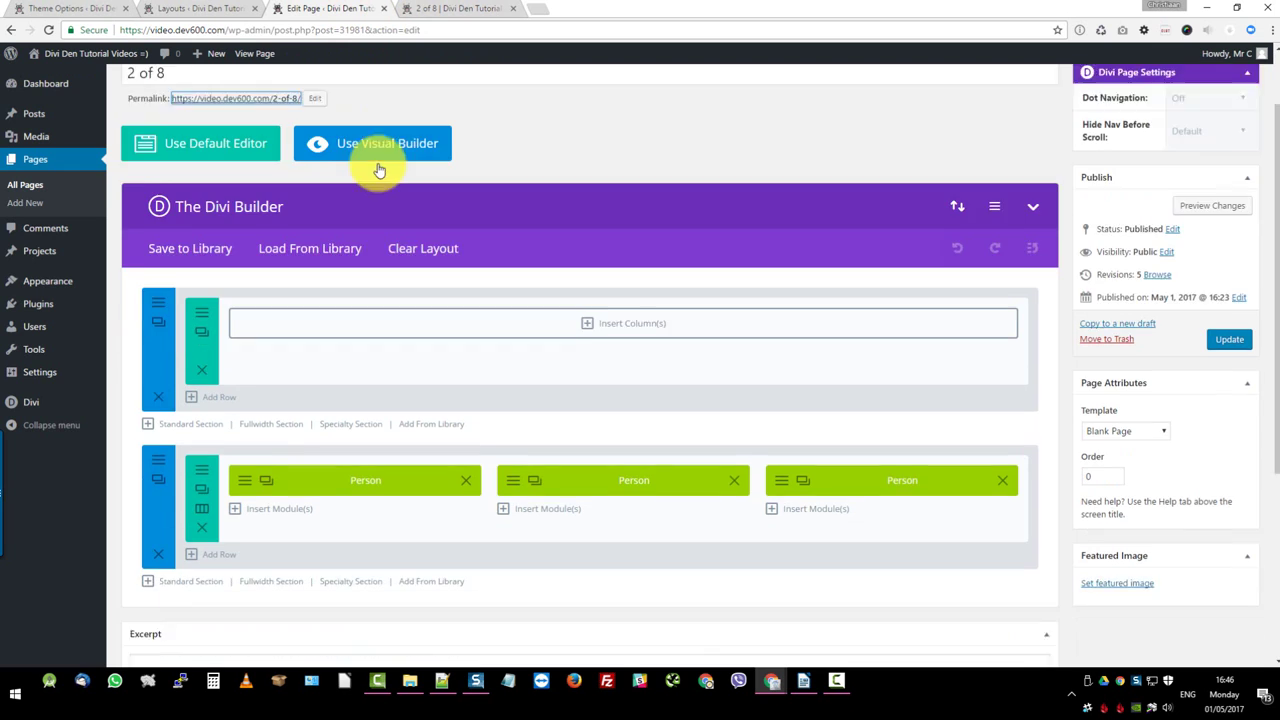
{"action": "scroll", "coordinate": [383, 175], "scroll_direction": "up", "scroll_amount": 2}
{"action": "scroll", "coordinate": [406, 177], "scroll_direction": "down", "scroll_amount": 1}
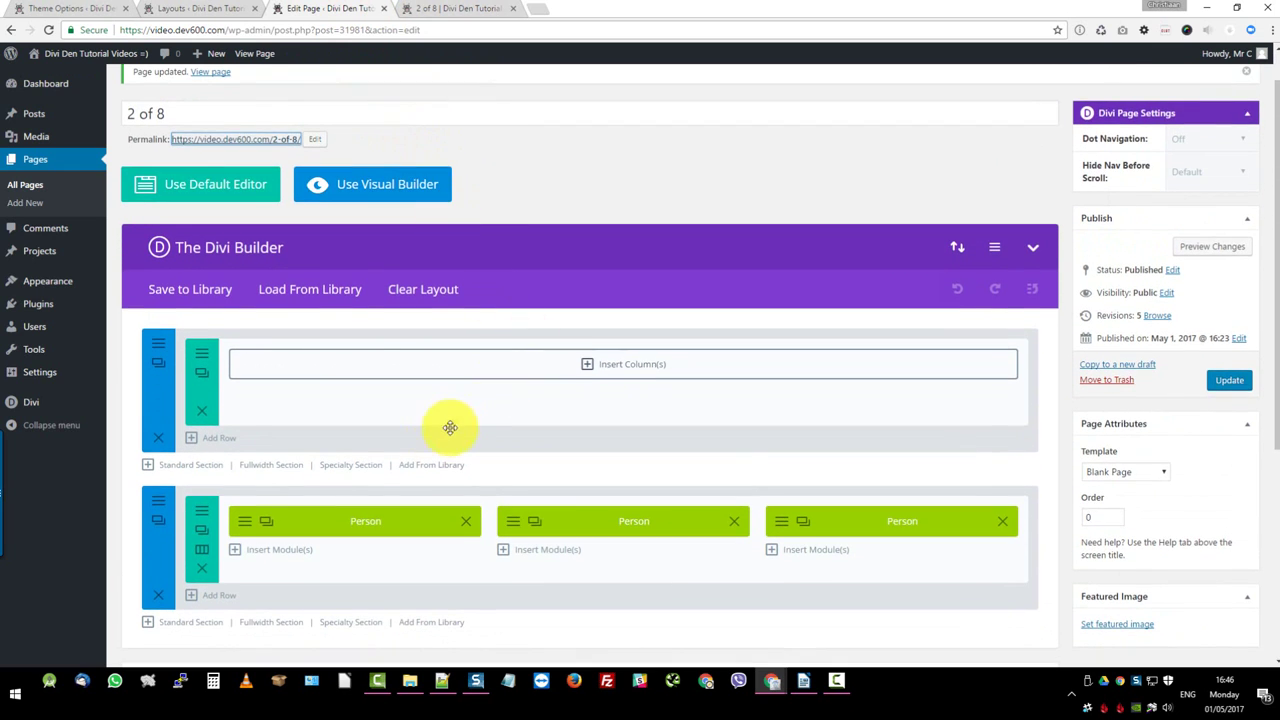
{"action": "scroll", "coordinate": [407, 422], "scroll_direction": "down", "scroll_amount": 2}
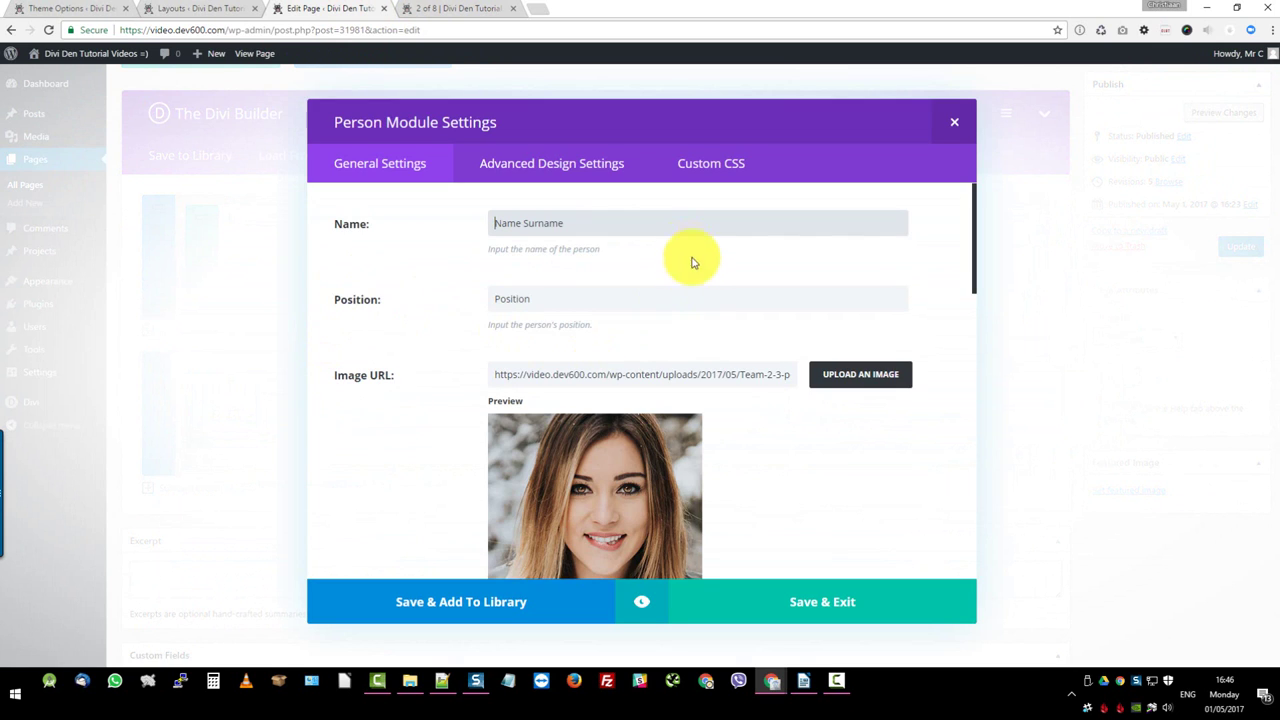
{"action": "scroll", "coordinate": [665, 275], "scroll_direction": "down", "scroll_amount": 2}
{"action": "scroll", "coordinate": [665, 273], "scroll_direction": "down", "scroll_amount": 2}
{"action": "scroll", "coordinate": [668, 285], "scroll_direction": "down", "scroll_amount": 1}
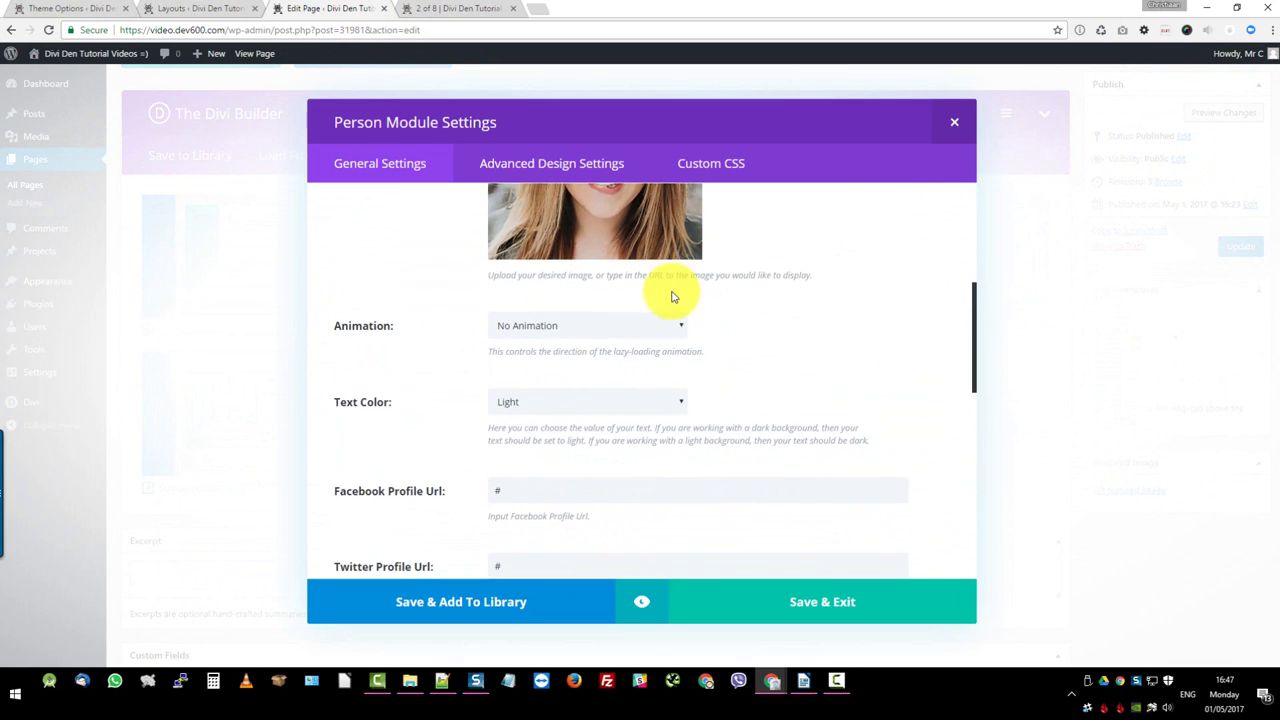
{"action": "scroll", "coordinate": [670, 295], "scroll_direction": "down", "scroll_amount": 2}
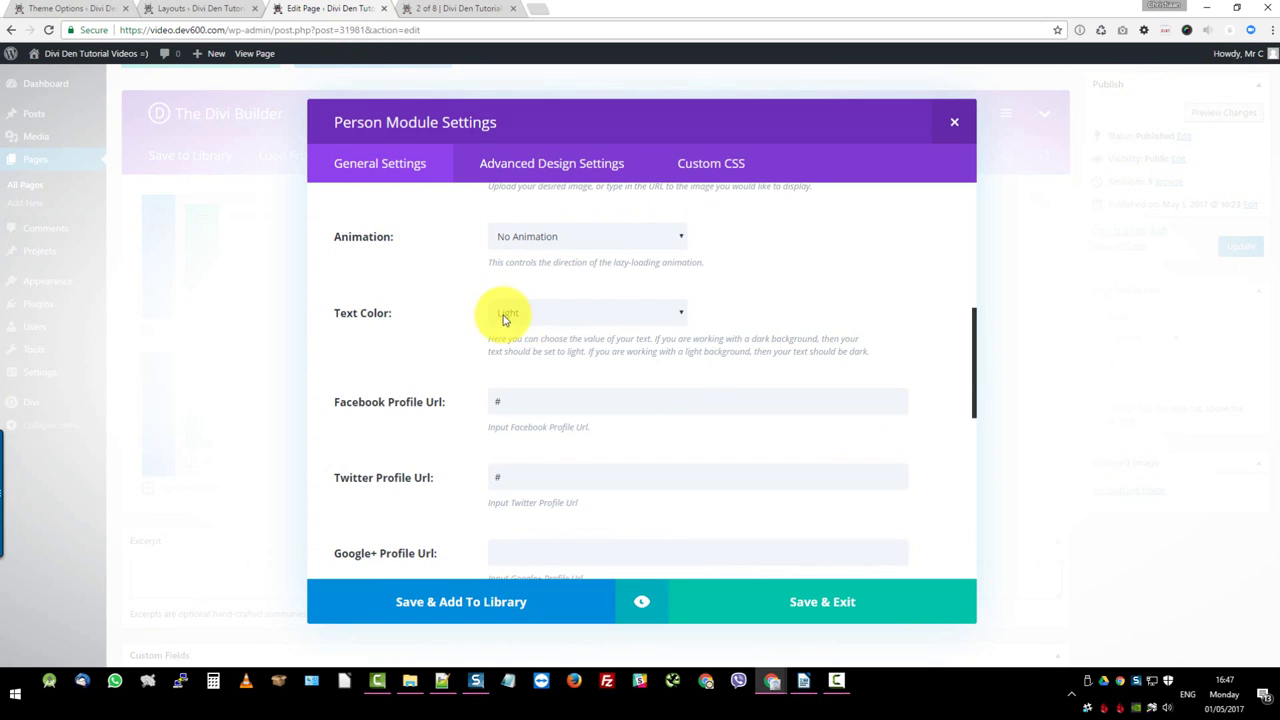
Step: Set the first Person module's text colour to Dark
{"action": "left_click", "coordinate": [561, 313]}
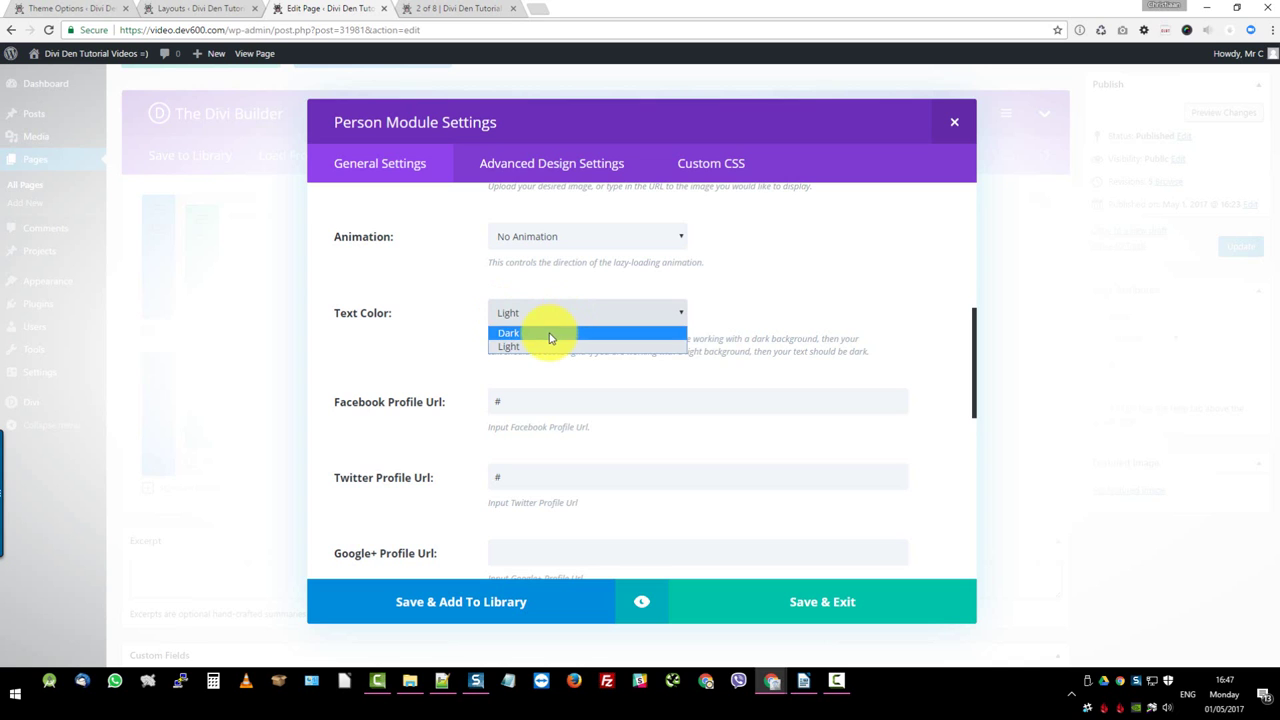
{"action": "left_click", "coordinate": [549, 334]}
{"action": "scroll", "coordinate": [544, 332], "scroll_direction": "down", "scroll_amount": 1}
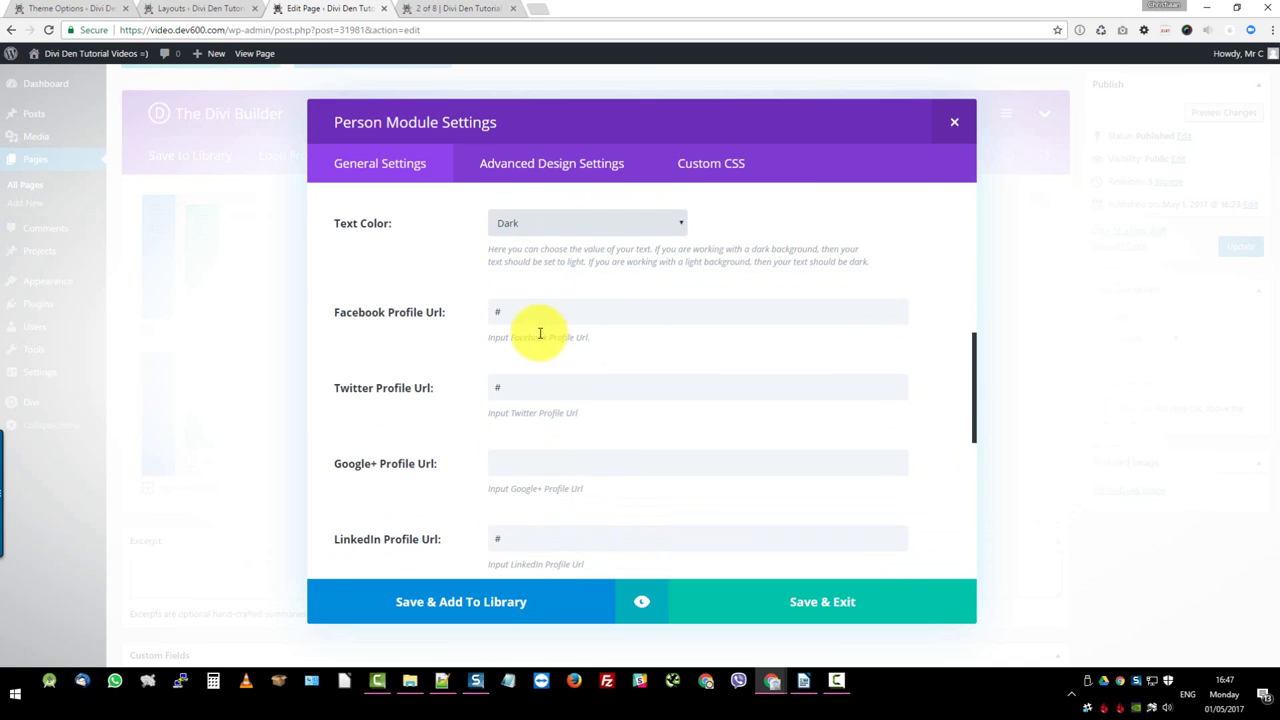
{"action": "scroll", "coordinate": [437, 310], "scroll_direction": "down", "scroll_amount": 2}
{"action": "scroll", "coordinate": [436, 313], "scroll_direction": "down", "scroll_amount": 3}
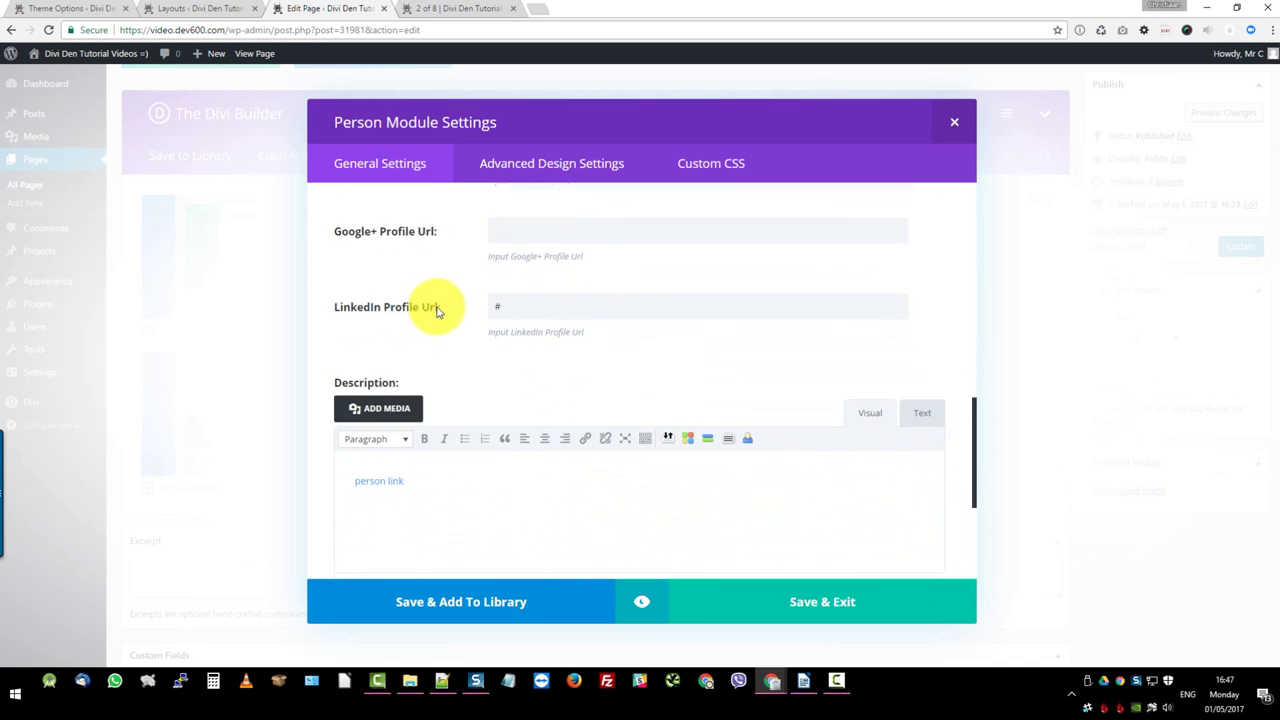
{"action": "scroll", "coordinate": [440, 290], "scroll_direction": "up", "scroll_amount": 2}
{"action": "scroll", "coordinate": [445, 292], "scroll_direction": "up", "scroll_amount": 3}
{"action": "scroll", "coordinate": [448, 292], "scroll_direction": "up", "scroll_amount": 3}
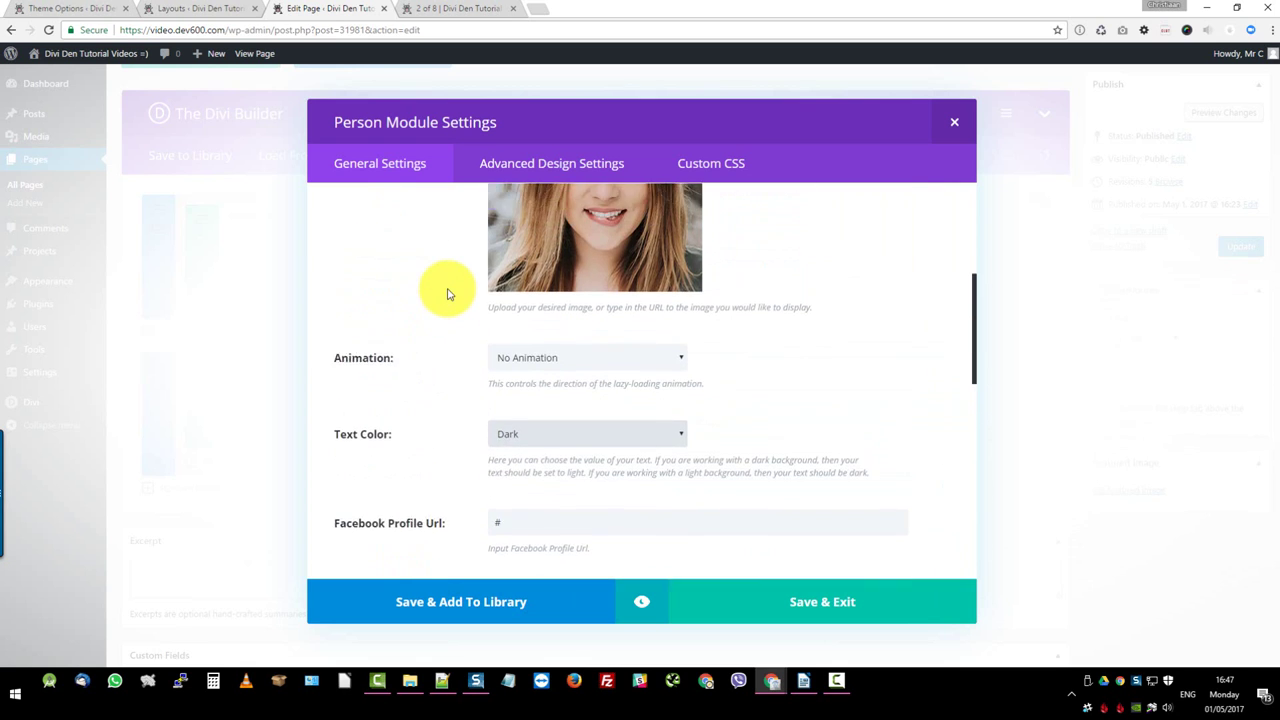
{"action": "scroll", "coordinate": [446, 288], "scroll_direction": "up", "scroll_amount": 3}
{"action": "scroll", "coordinate": [446, 288], "scroll_direction": "up", "scroll_amount": 2}
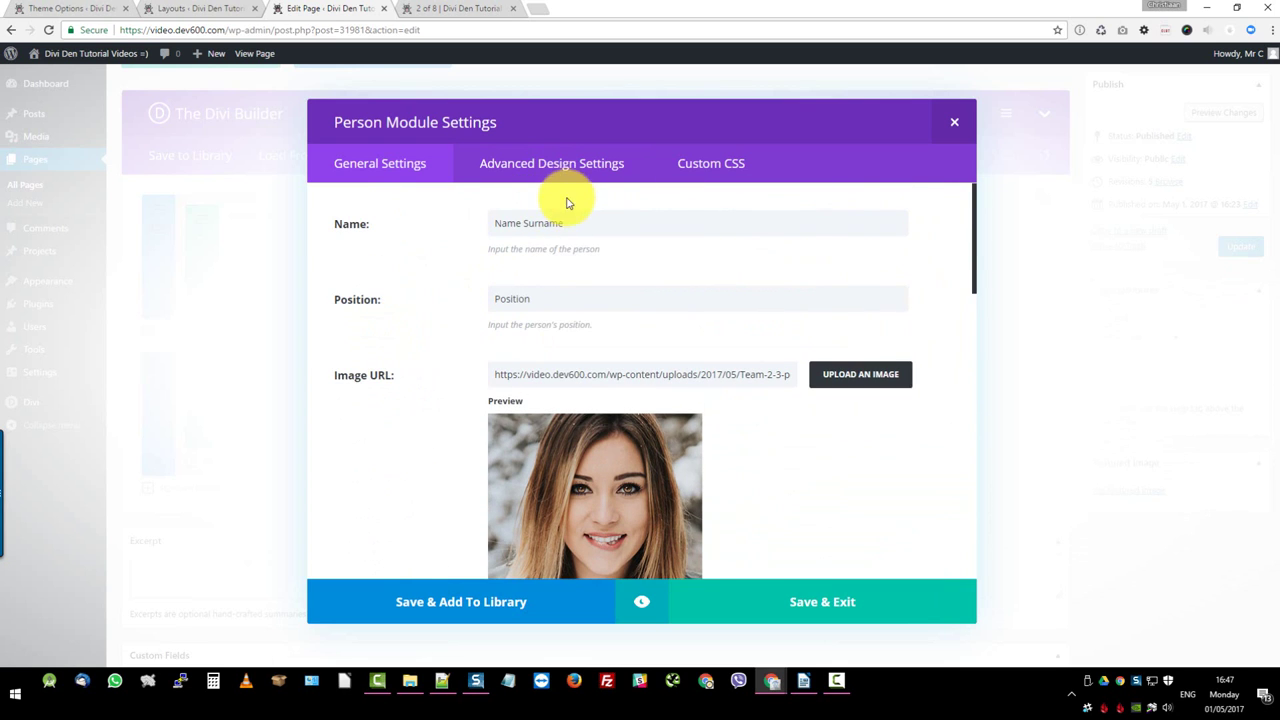
Step: Open the Icon Color picker in the design settings and select its ffffff hex value
{"action": "left_click", "coordinate": [538, 170]}
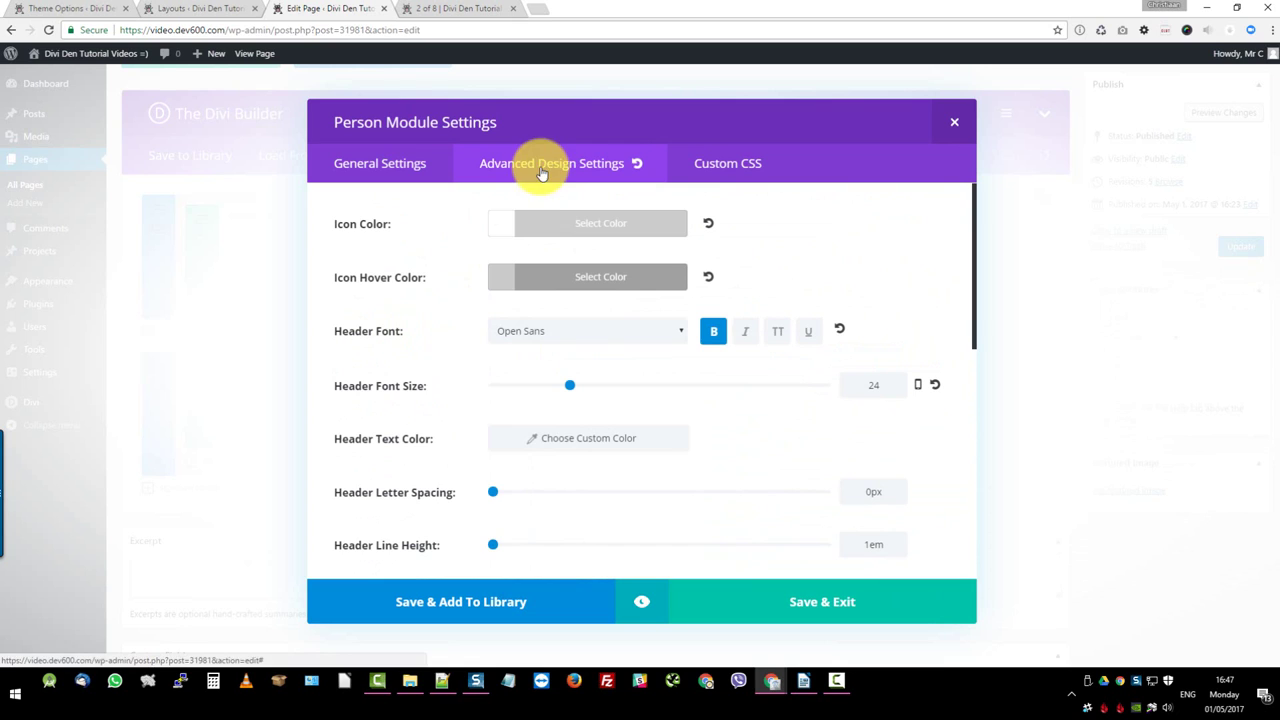
{"action": "left_click", "coordinate": [621, 226]}
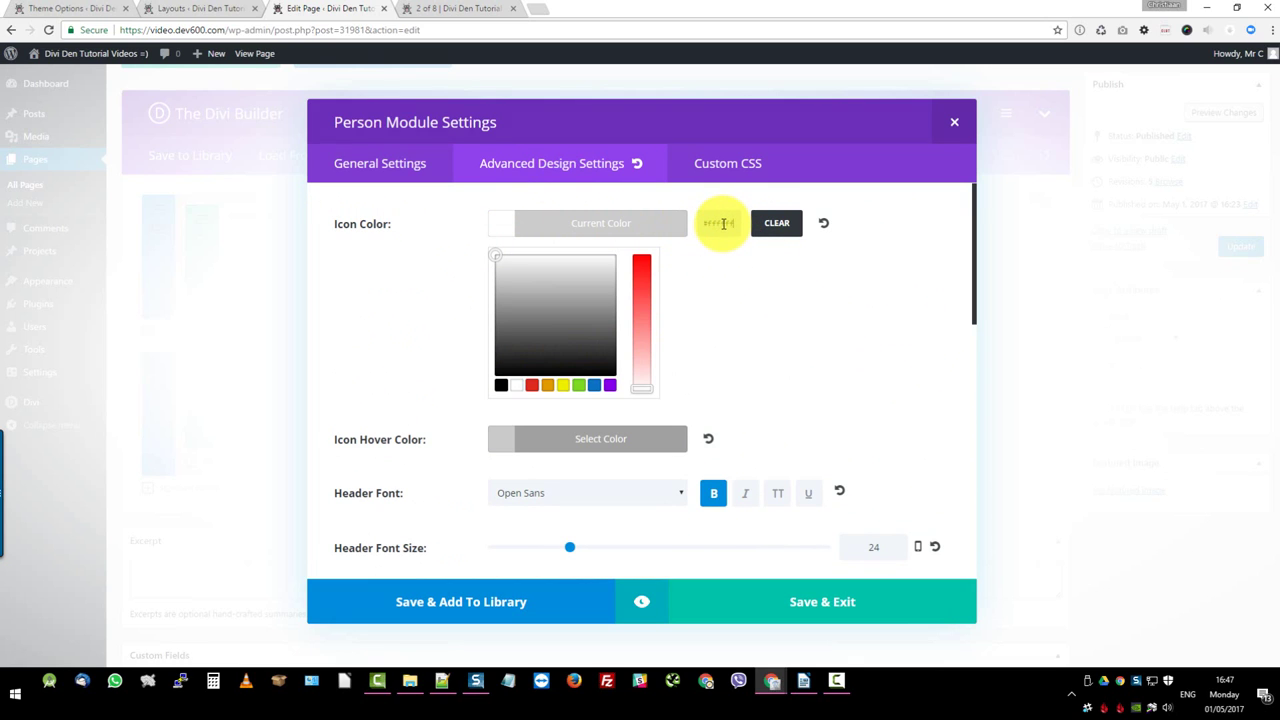
{"action": "left_click_drag", "start_coordinate": [720, 223], "coordinate": [652, 223]}
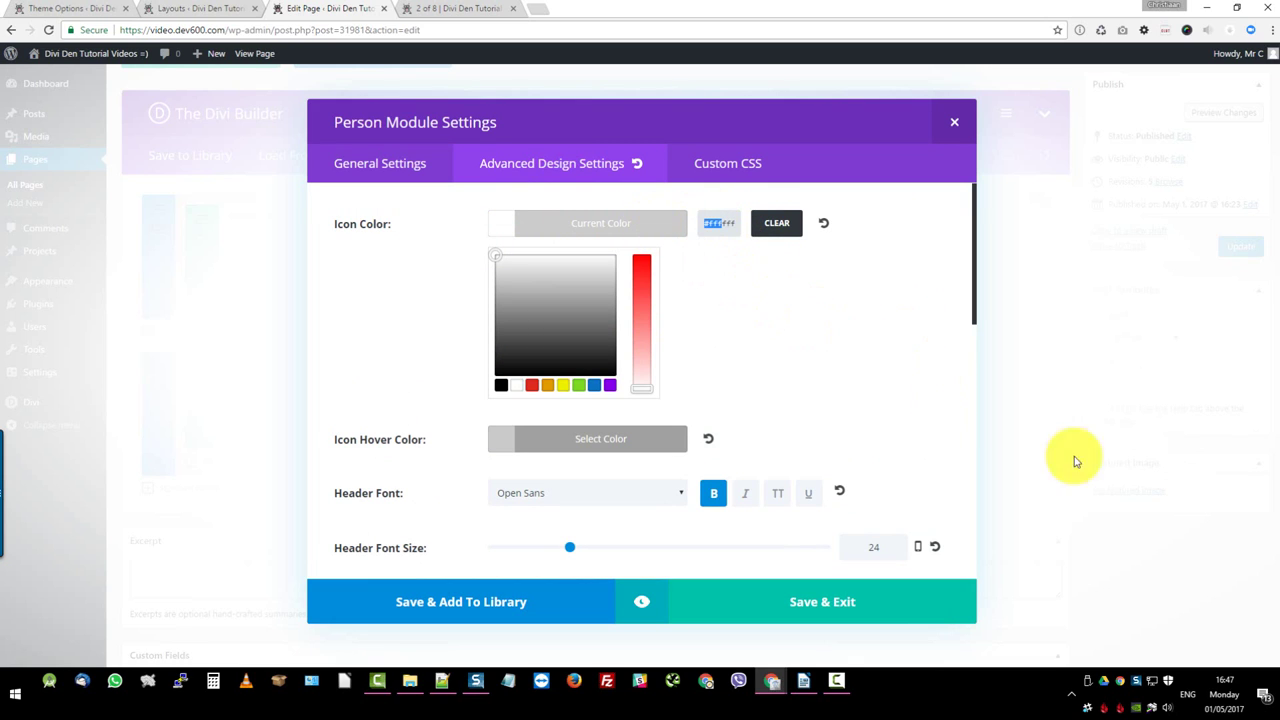
Step: Add the #fff value on a new line below the stylesheet's header comment in Notepad++
{"action": "left_click", "coordinate": [441, 680]}
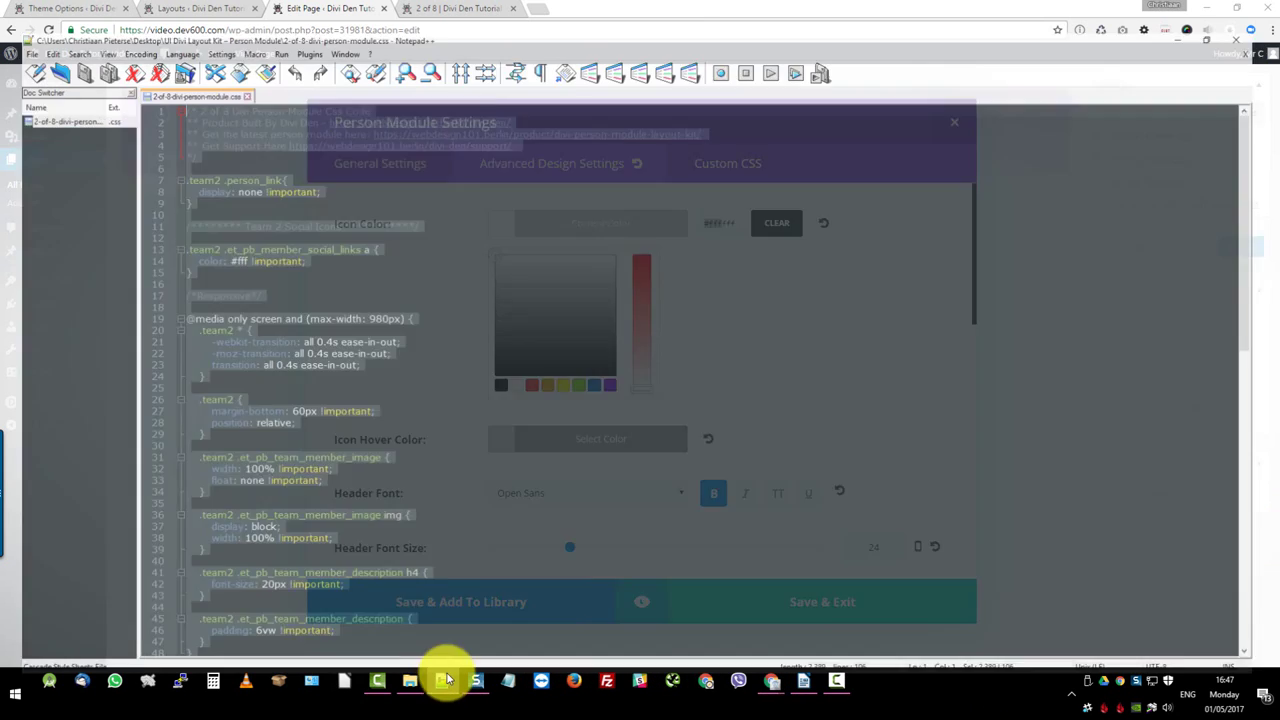
{"action": "left_click", "coordinate": [200, 140]}
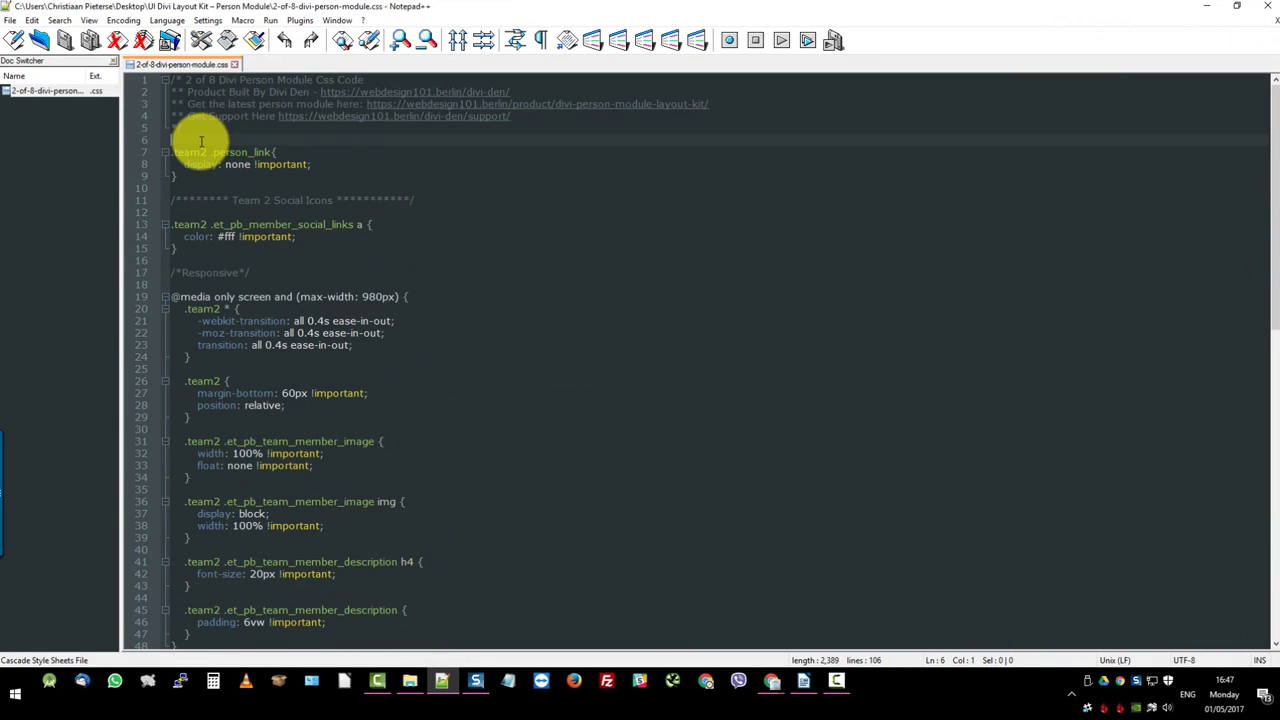
{"action": "key", "text": "Return"}
{"action": "key", "text": "Return"}
{"action": "type", "text": "#fff"}
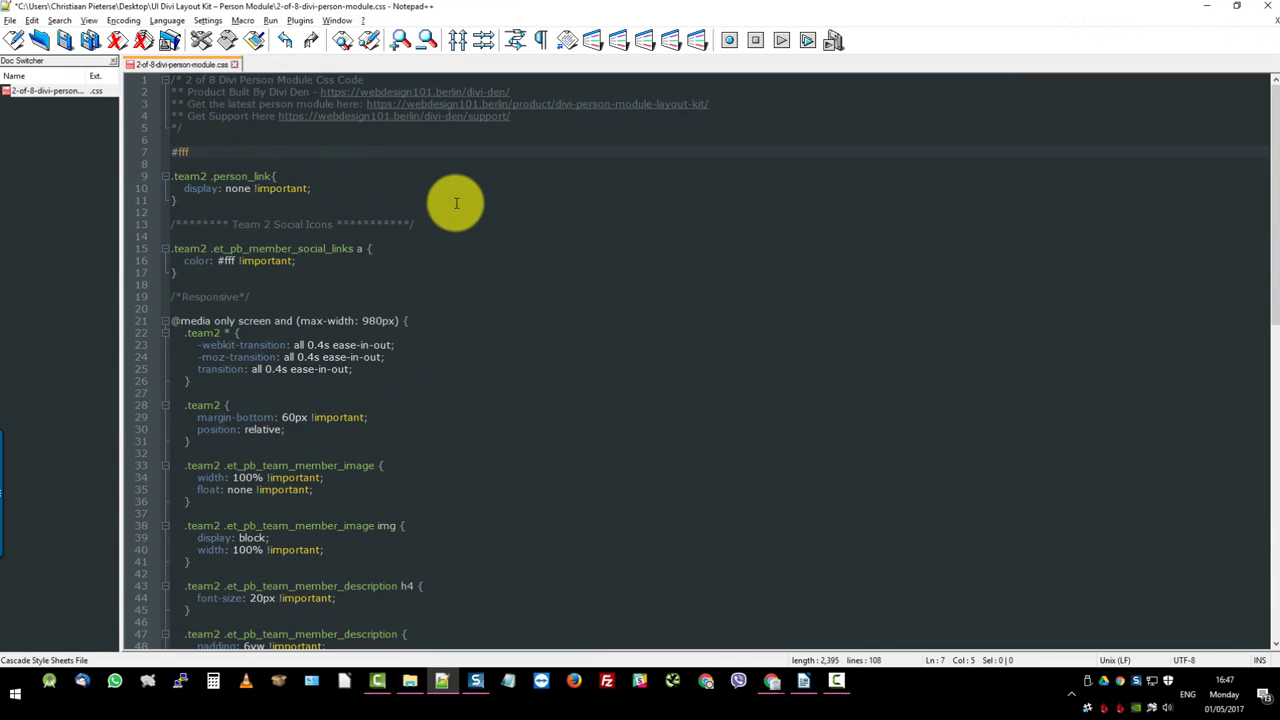
{"action": "key", "text": "alt+Tab"}
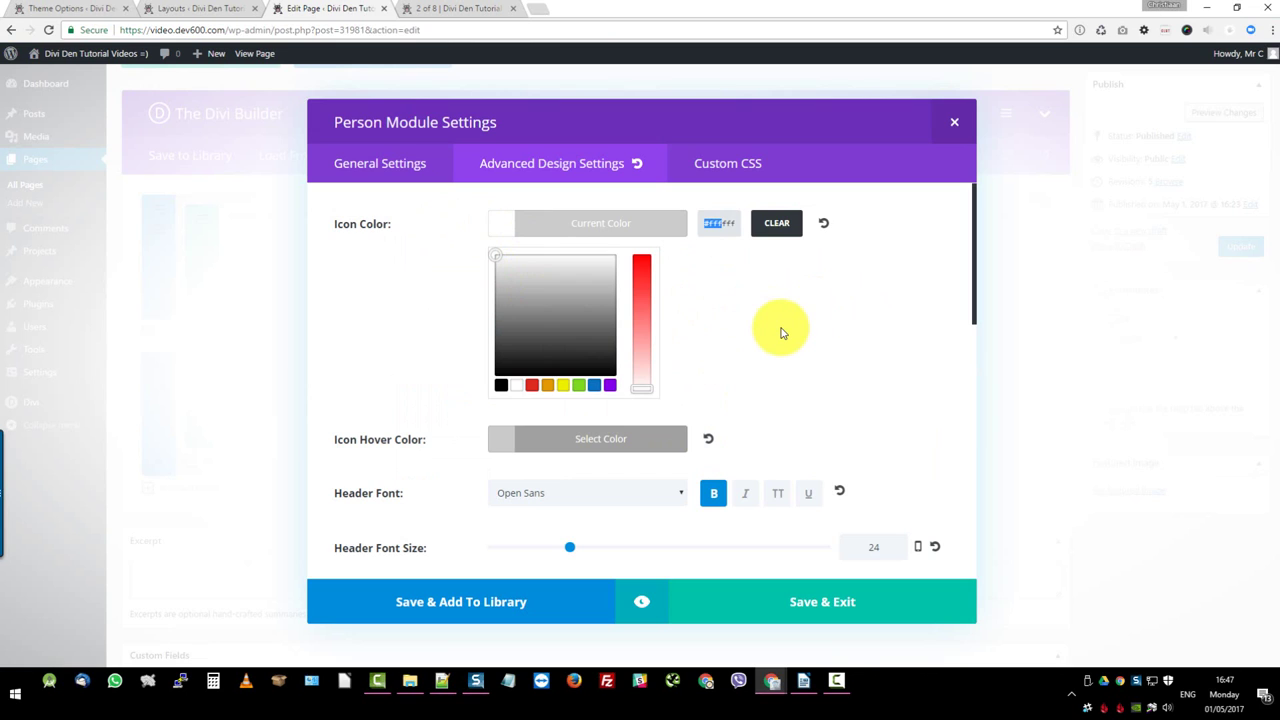
Step: Set the Person module's social icon colour to black
{"action": "left_click", "coordinate": [755, 285]}
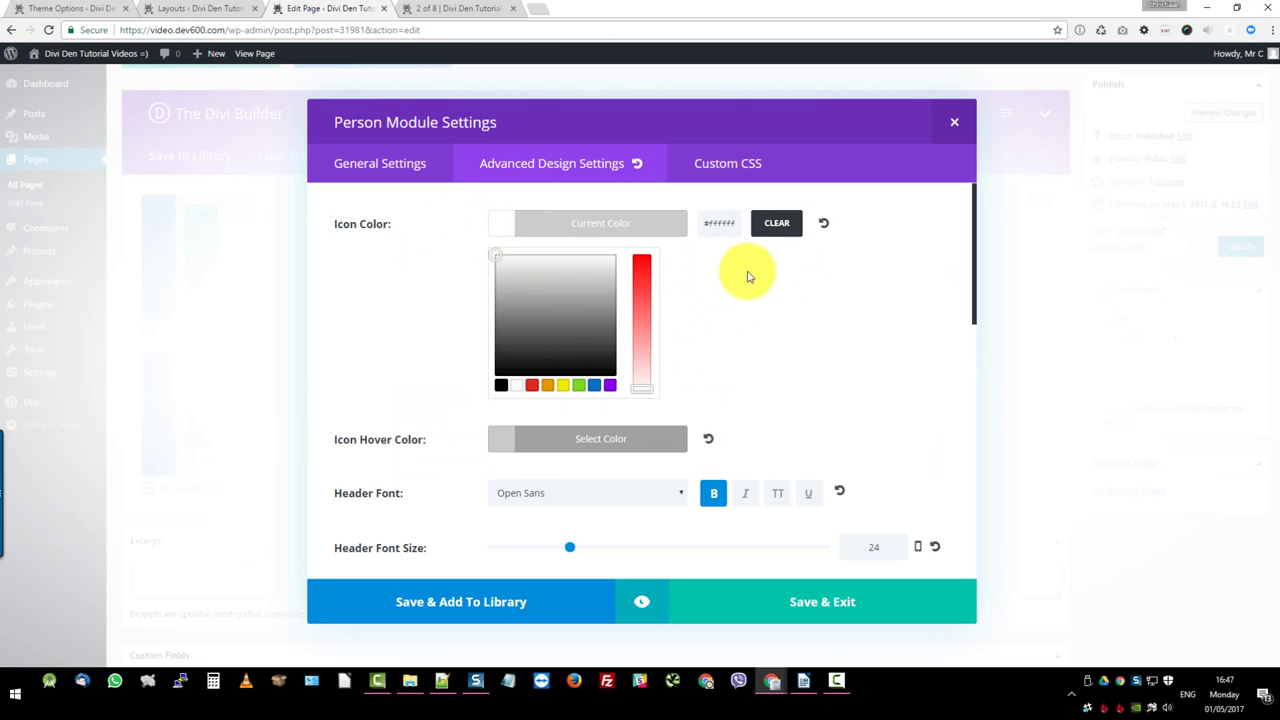
{"action": "left_click", "coordinate": [625, 449]}
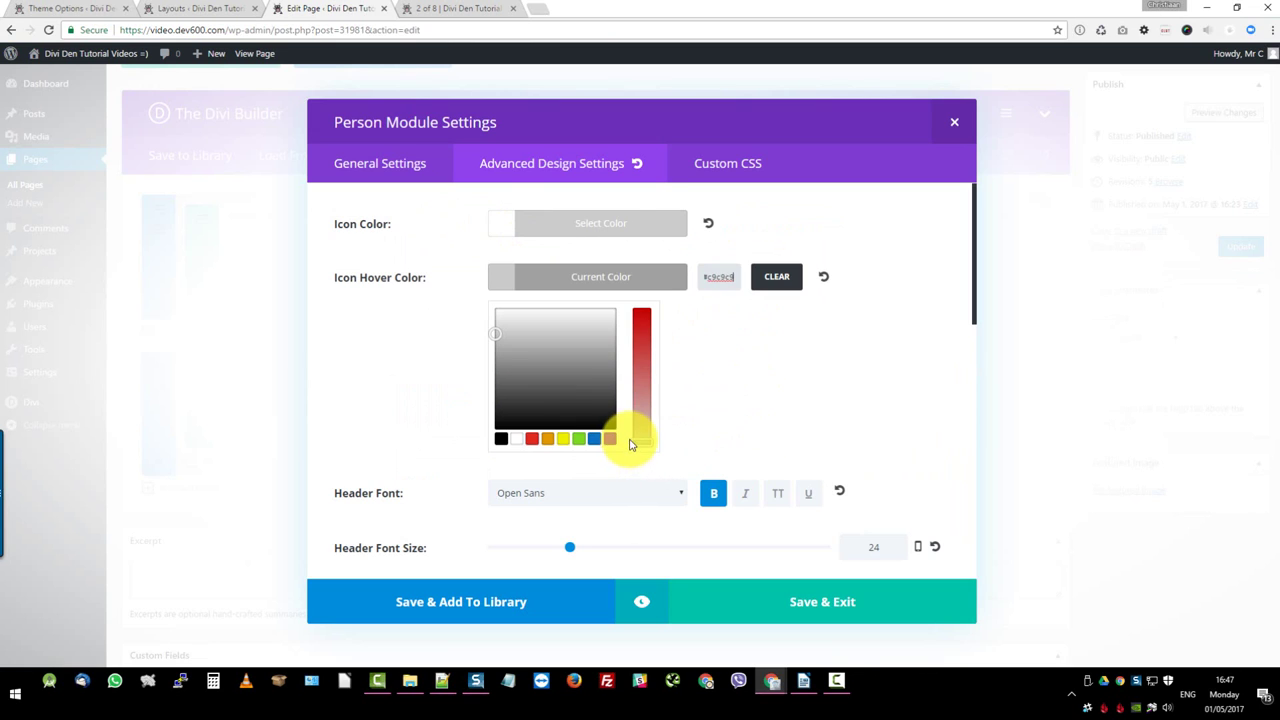
{"action": "left_click", "coordinate": [502, 440]}
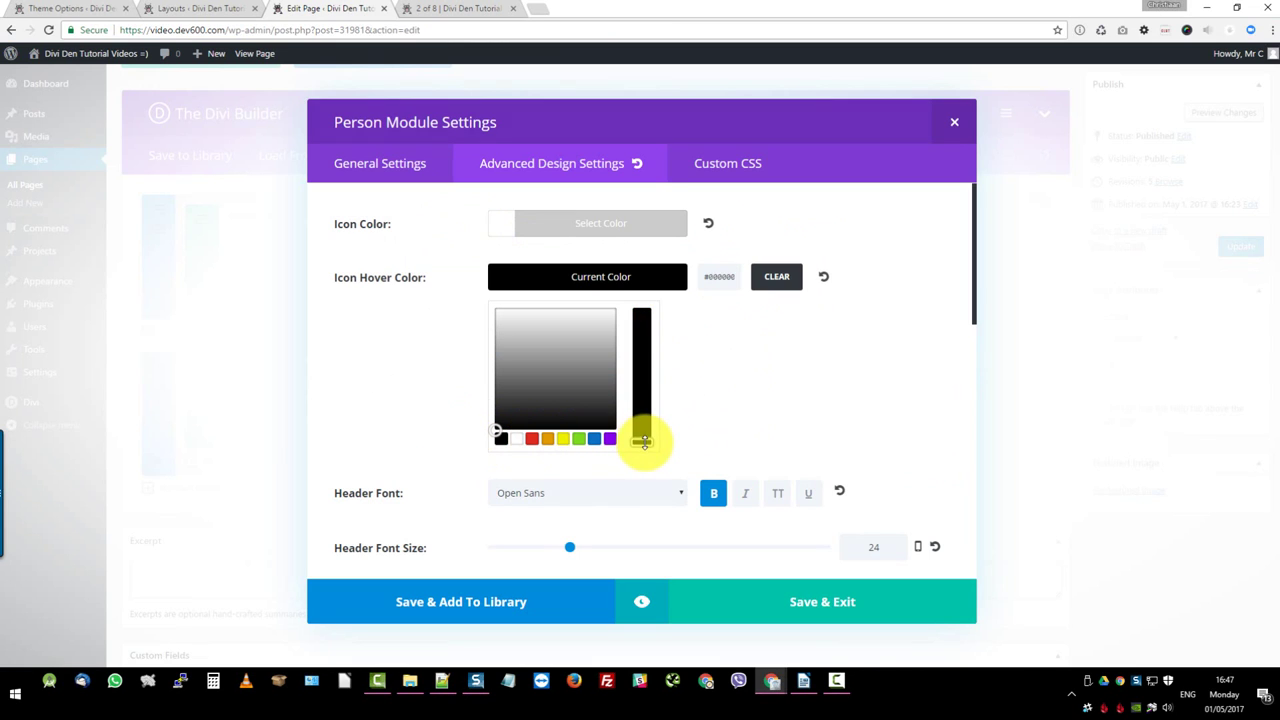
{"action": "mouse_move", "coordinate": [643, 441]}
{"action": "left_mouse_down"}
{"action": "mouse_move", "coordinate": [642, 361]}
{"action": "mouse_move", "coordinate": [641, 380]}
{"action": "left_mouse_up"}
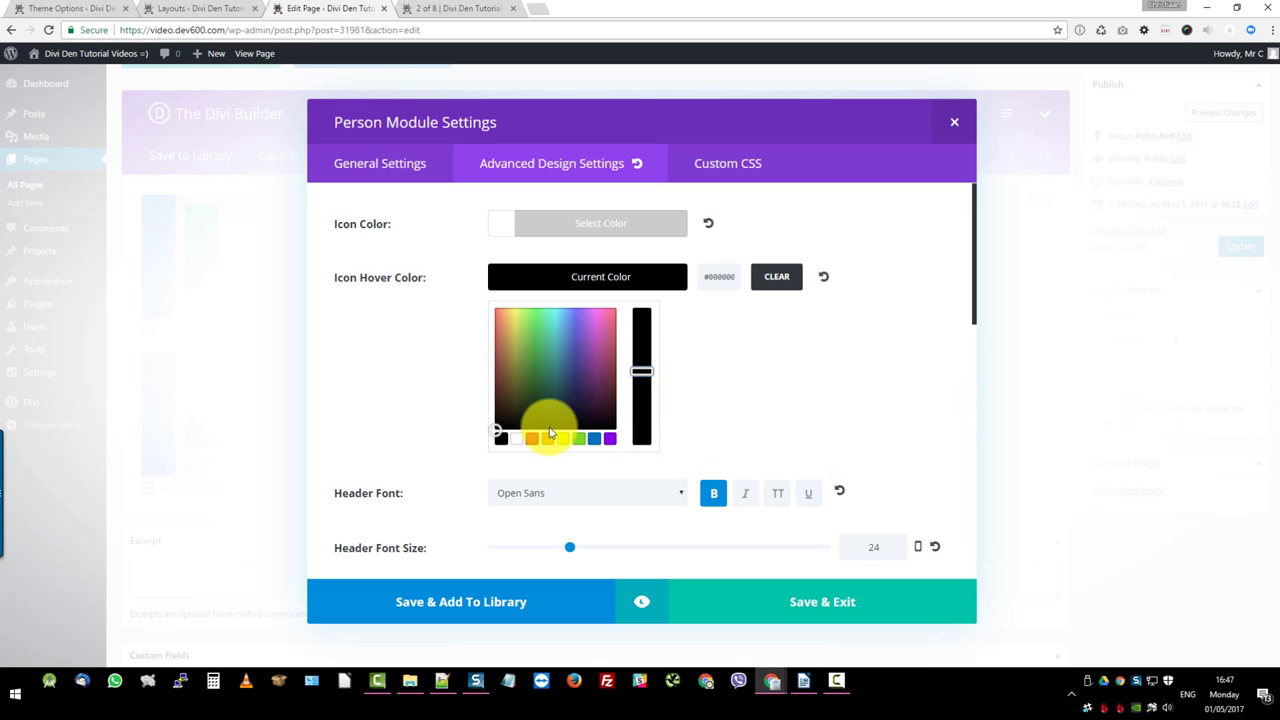
{"action": "left_click", "coordinate": [647, 372]}
{"action": "left_click_drag", "start_coordinate": [647, 363], "coordinate": [651, 331]}
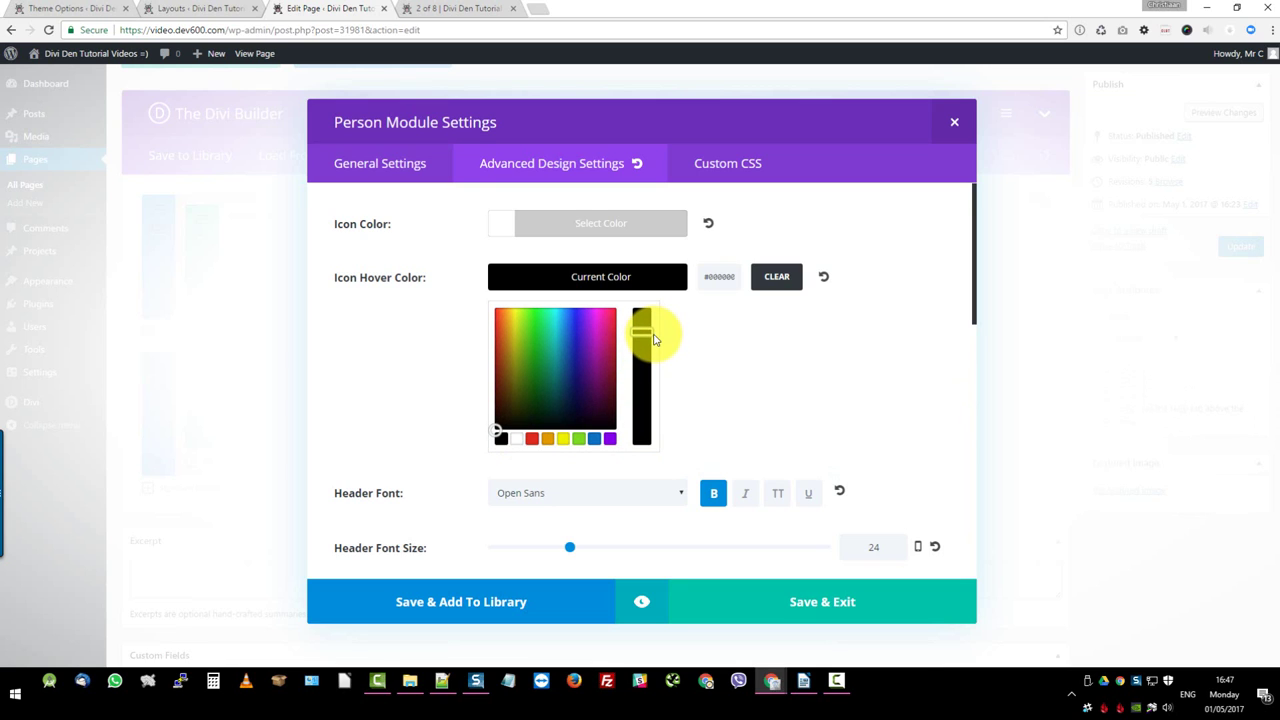
{"action": "left_click", "coordinate": [632, 229]}
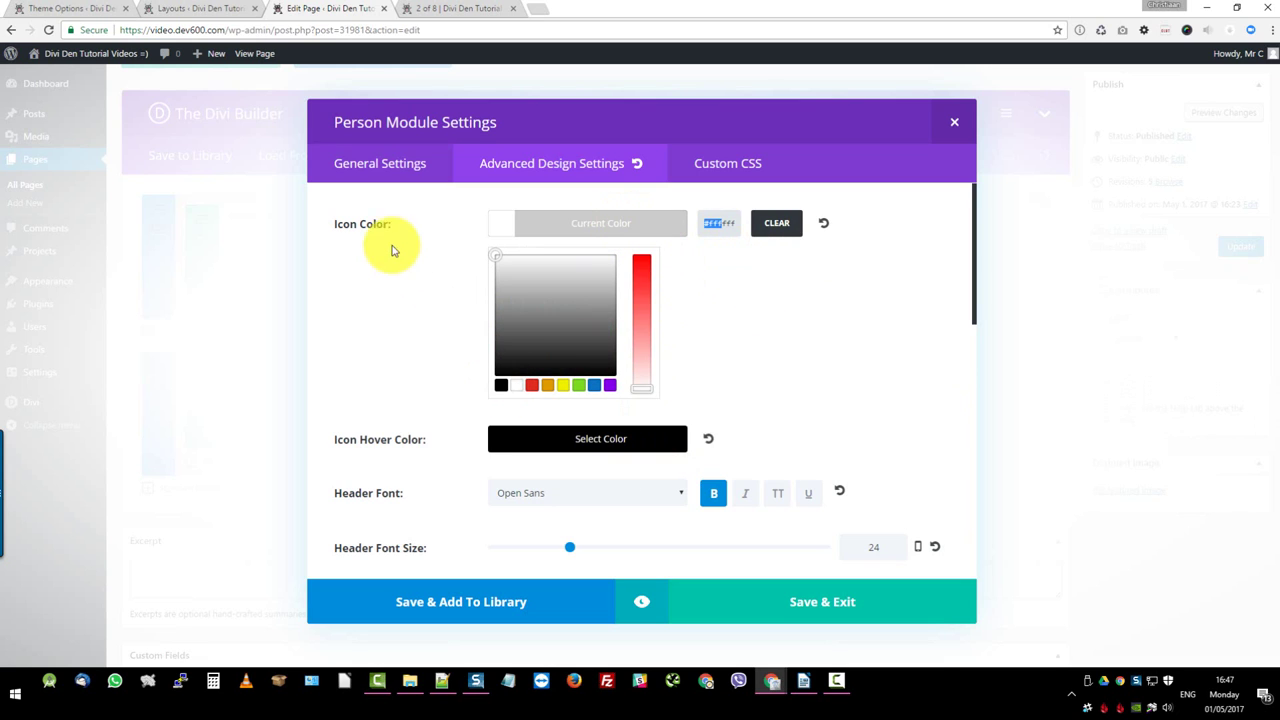
{"action": "left_click", "coordinate": [501, 385]}
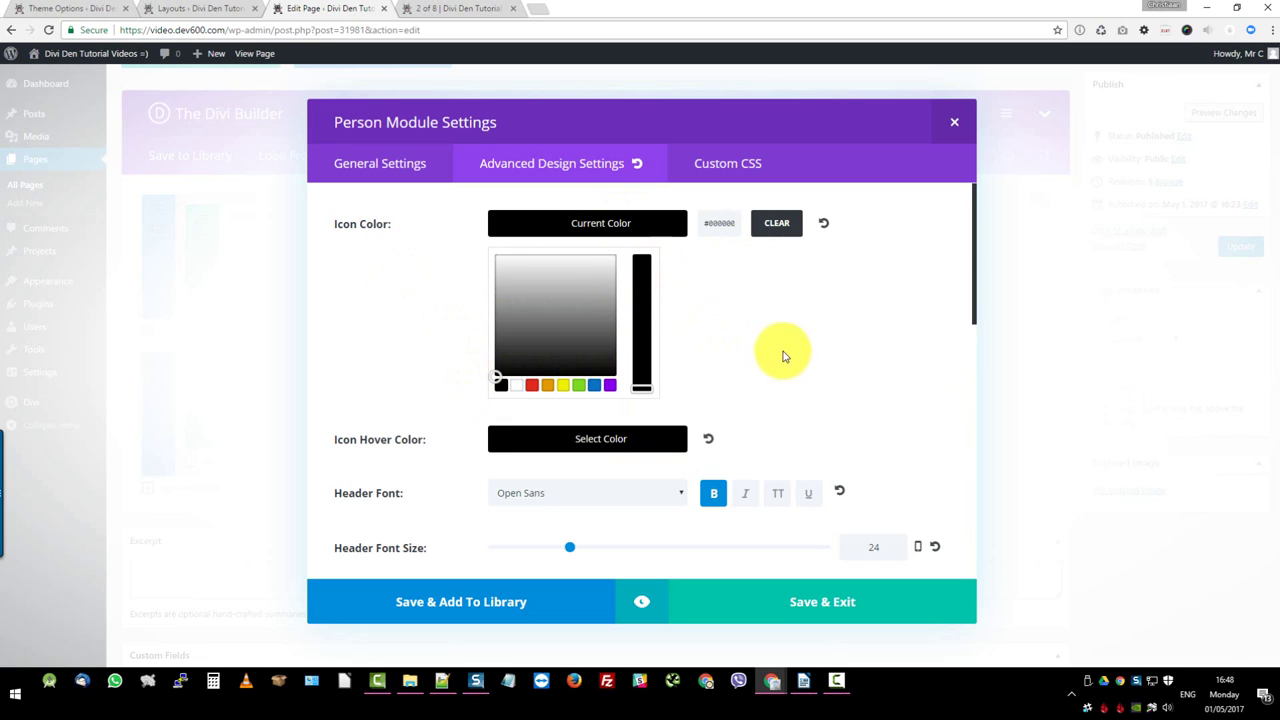
Step: Set the icon hover colour to dark red #6b0000
{"action": "left_click", "coordinate": [600, 438]}
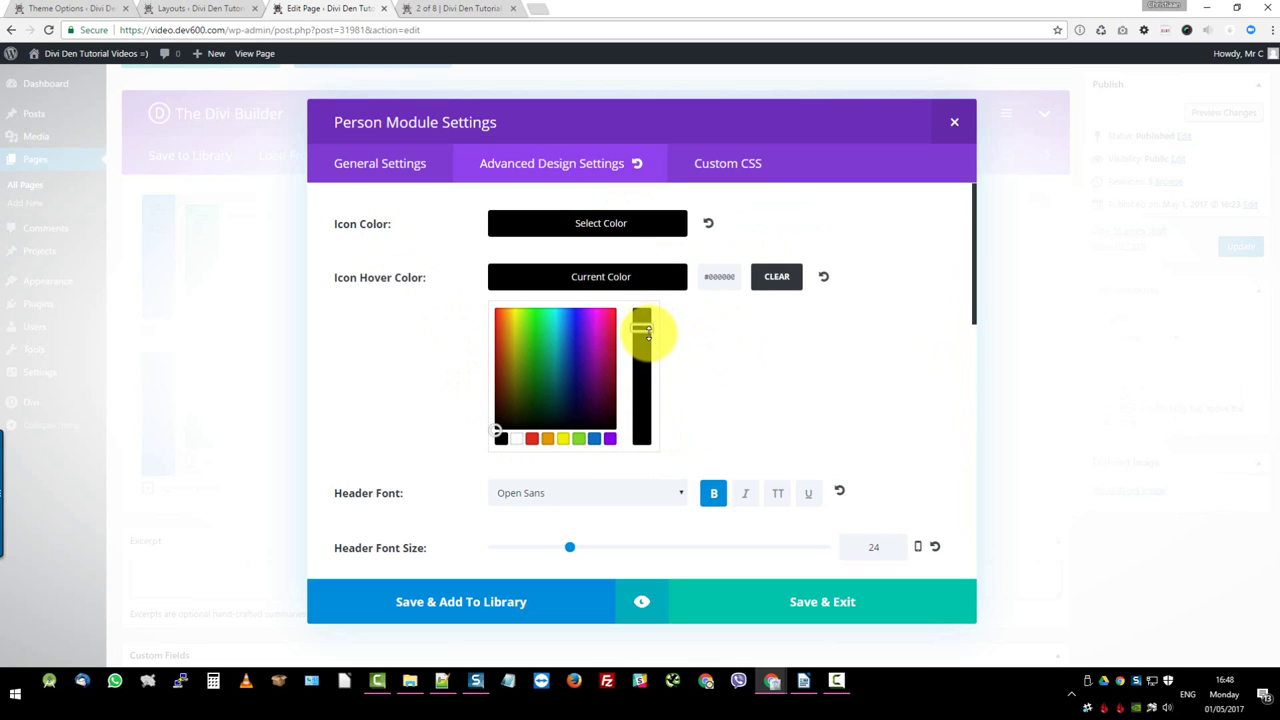
{"action": "left_click_drag", "start_coordinate": [650, 318], "coordinate": [643, 337]}
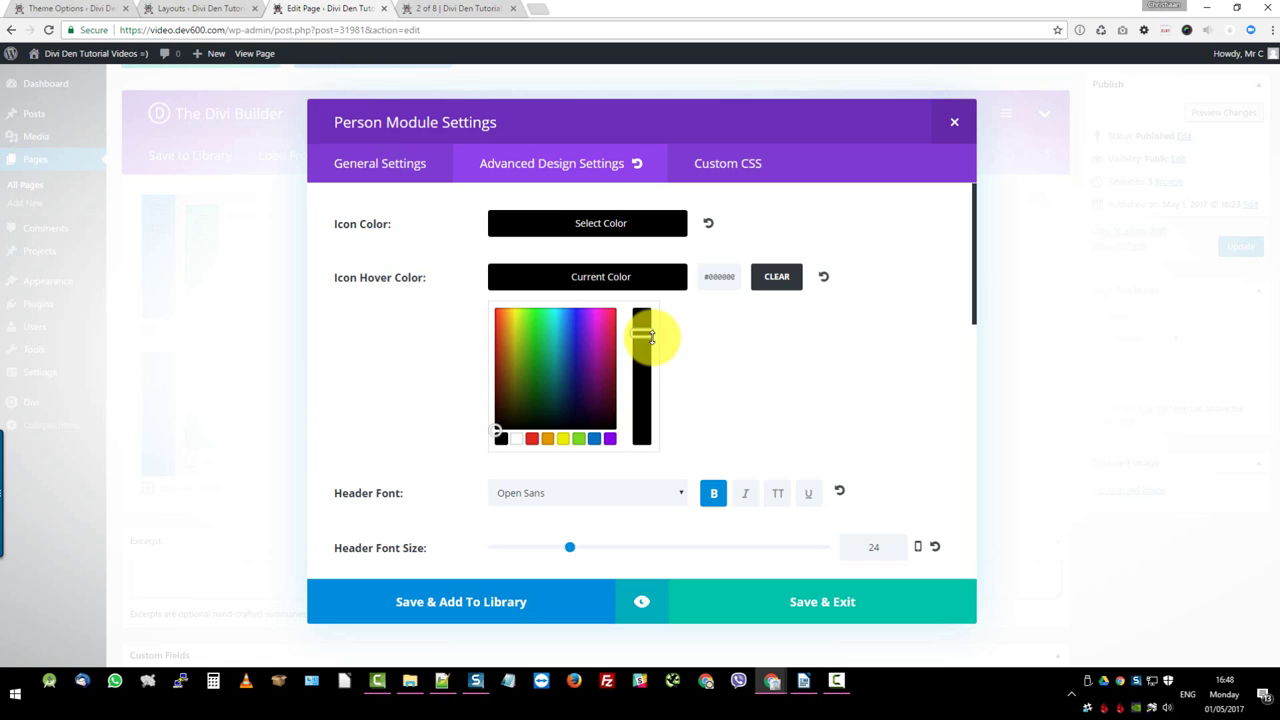
{"action": "left_click", "coordinate": [495, 403]}
{"action": "mouse_move", "coordinate": [495, 403]}
{"action": "left_mouse_down"}
{"action": "mouse_move", "coordinate": [500, 357]}
{"action": "mouse_move", "coordinate": [494, 400]}
{"action": "mouse_move", "coordinate": [498, 378]}
{"action": "left_mouse_up"}
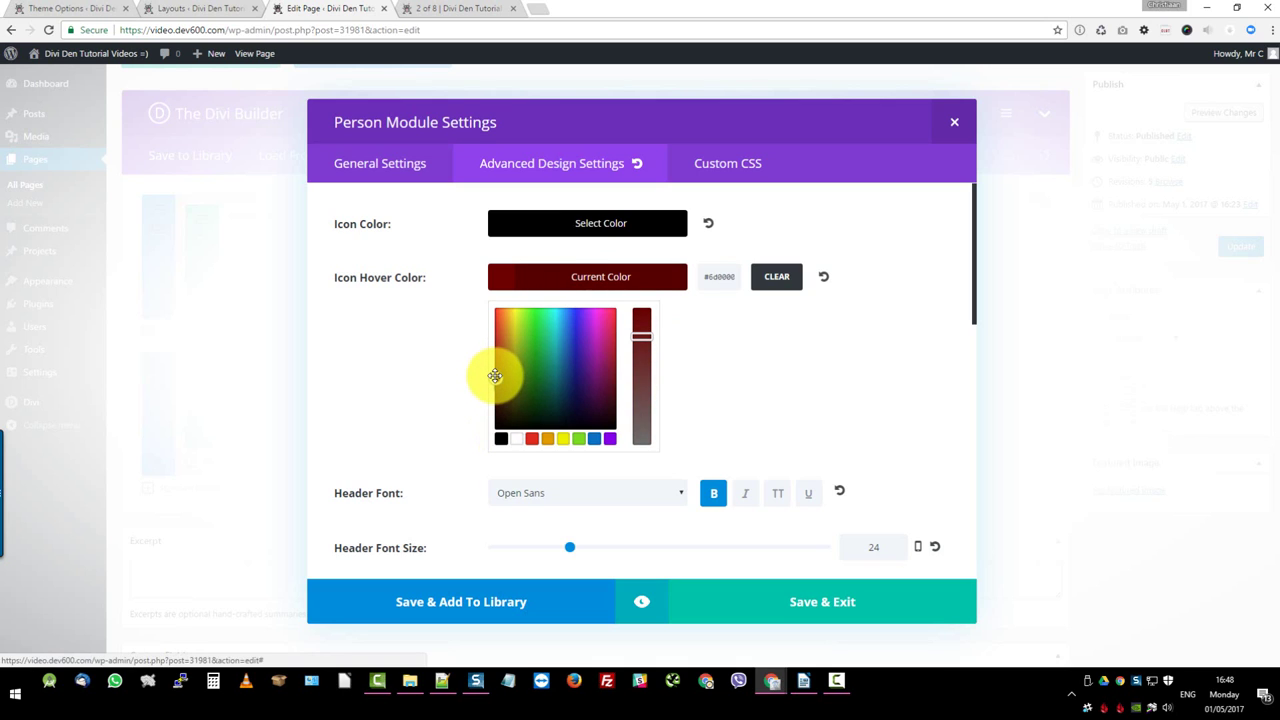
{"action": "left_click_drag", "start_coordinate": [494, 377], "coordinate": [494, 379]}
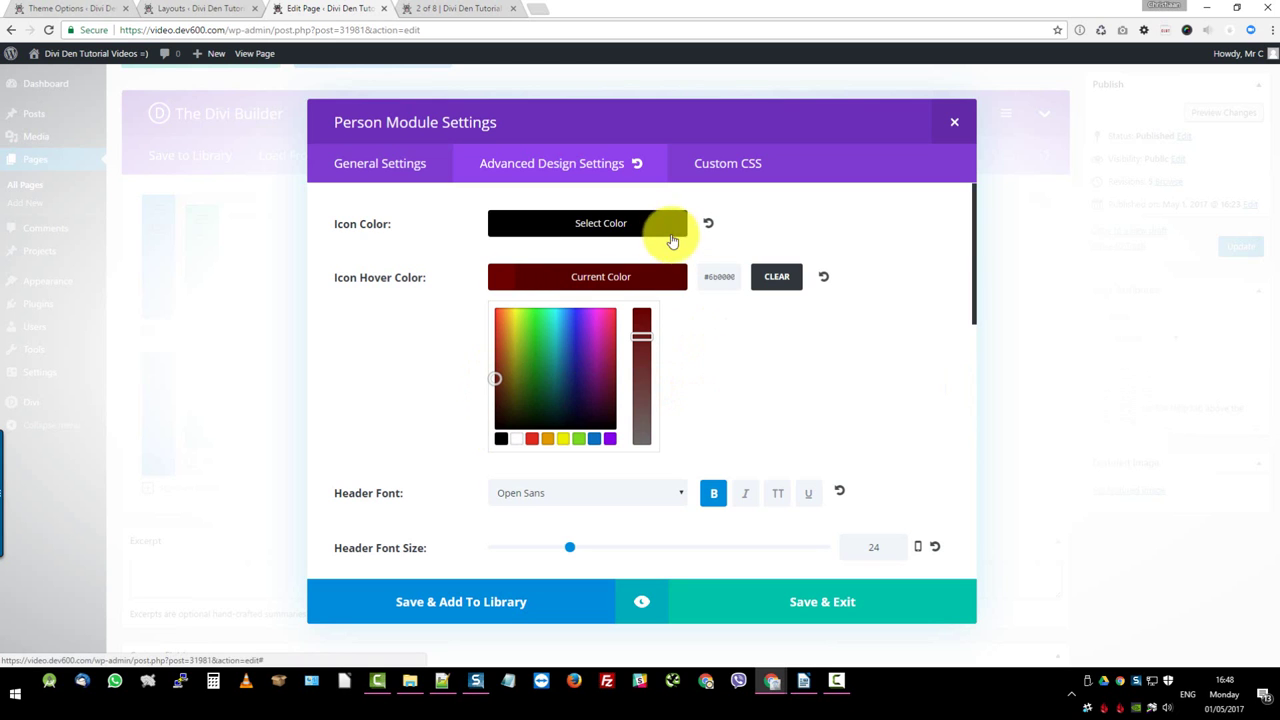
Step: Set the Person module's Header Text Color to black
{"action": "scroll", "coordinate": [708, 388], "scroll_direction": "down", "scroll_amount": 3}
{"action": "scroll", "coordinate": [705, 390], "scroll_direction": "down", "scroll_amount": 3}
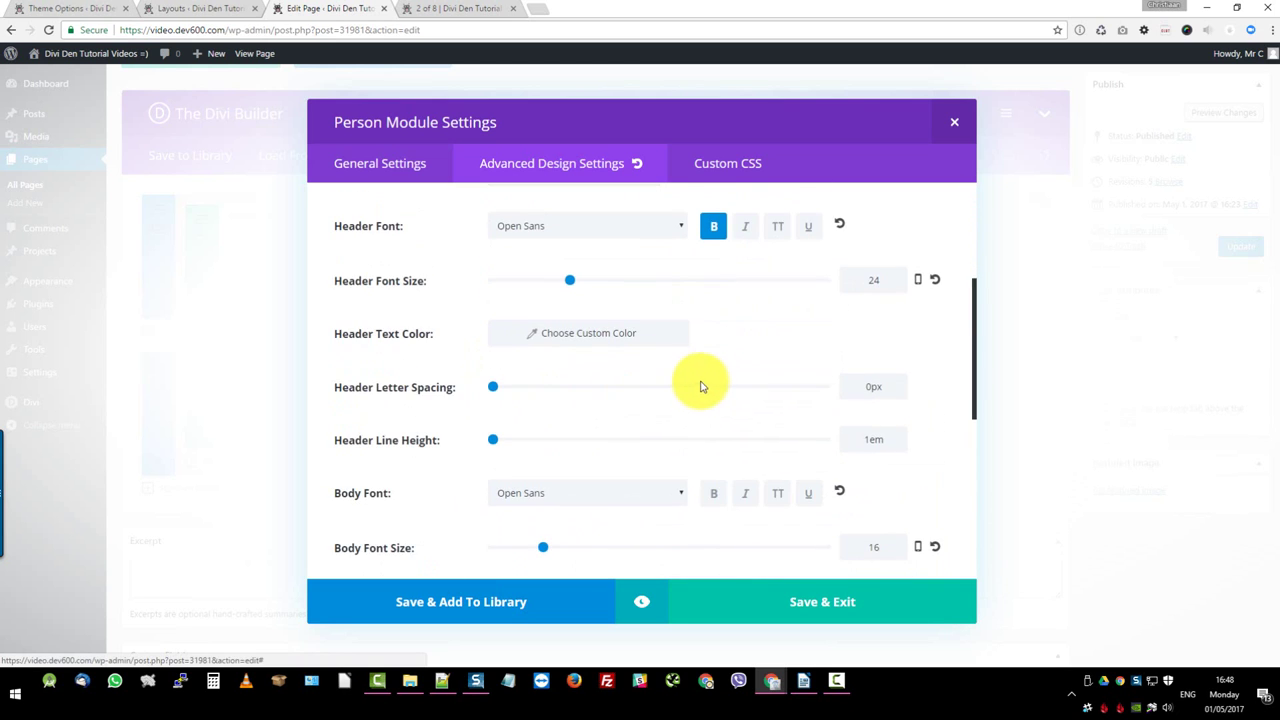
{"action": "scroll", "coordinate": [694, 380], "scroll_direction": "down", "scroll_amount": 1}
{"action": "scroll", "coordinate": [614, 391], "scroll_direction": "down", "scroll_amount": 2}
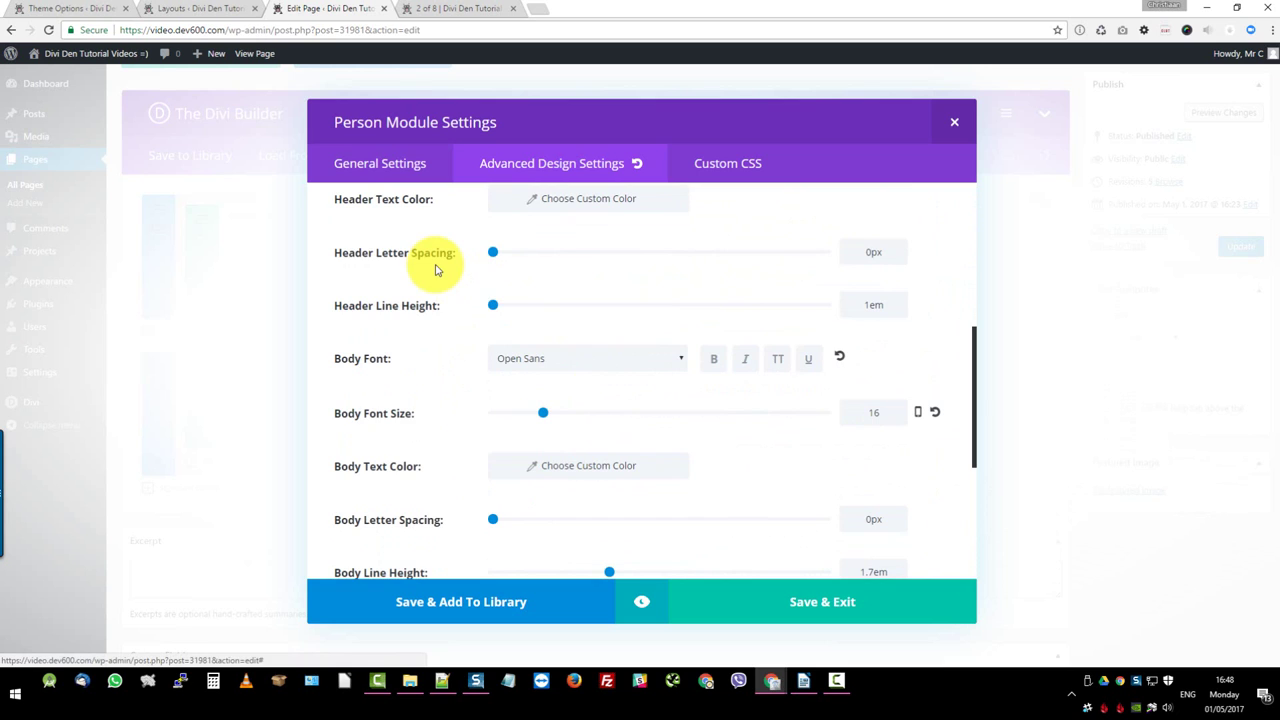
{"action": "scroll", "coordinate": [436, 268], "scroll_direction": "up", "scroll_amount": 2}
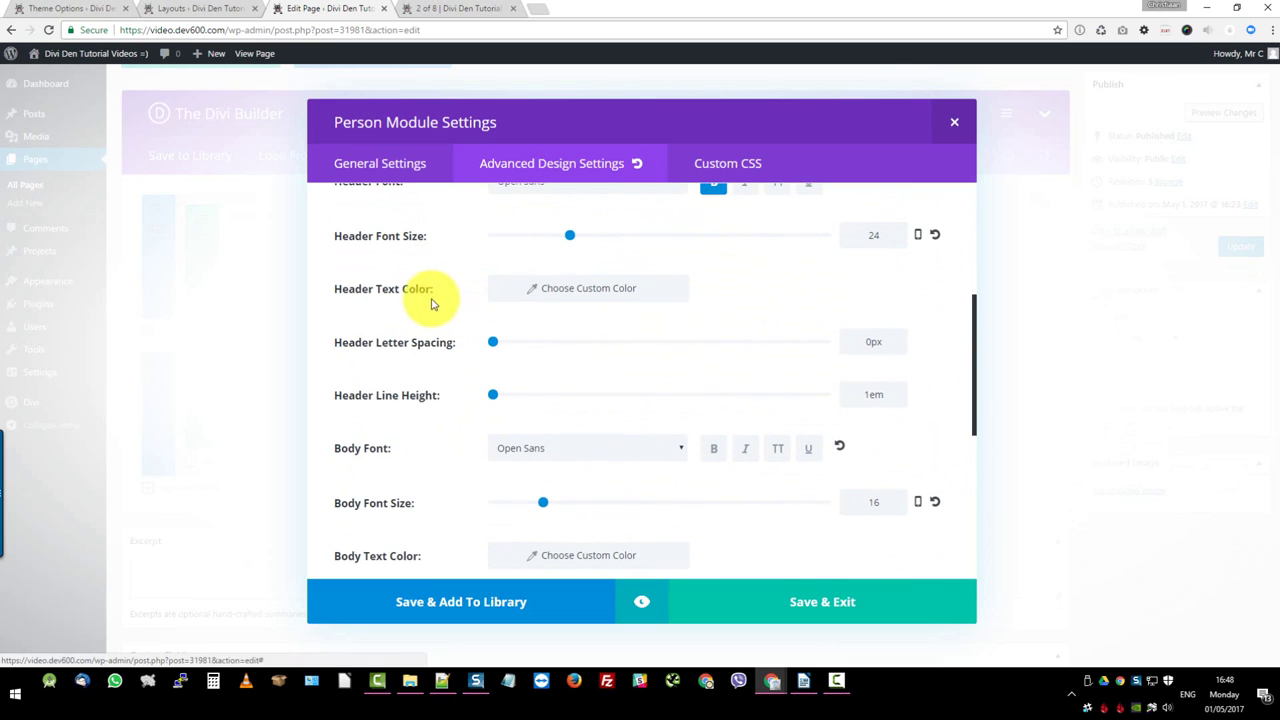
{"action": "left_click", "coordinate": [533, 300]}
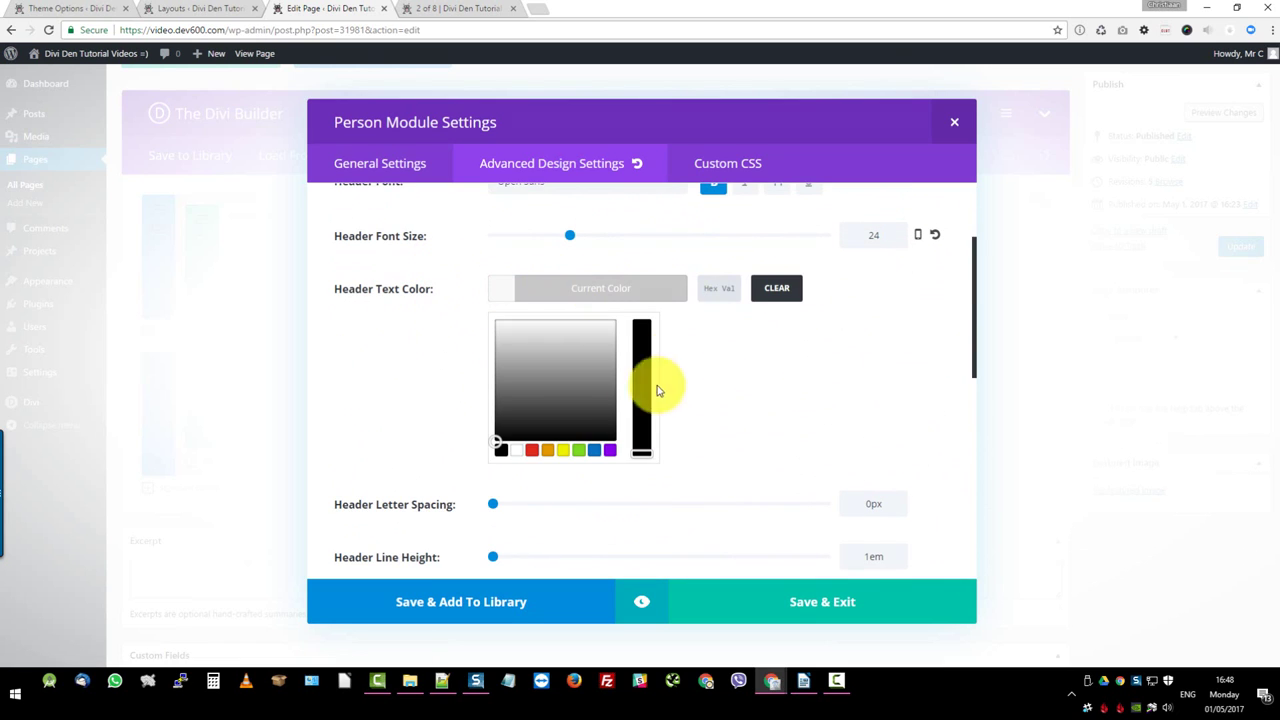
{"action": "left_click", "coordinate": [502, 452]}
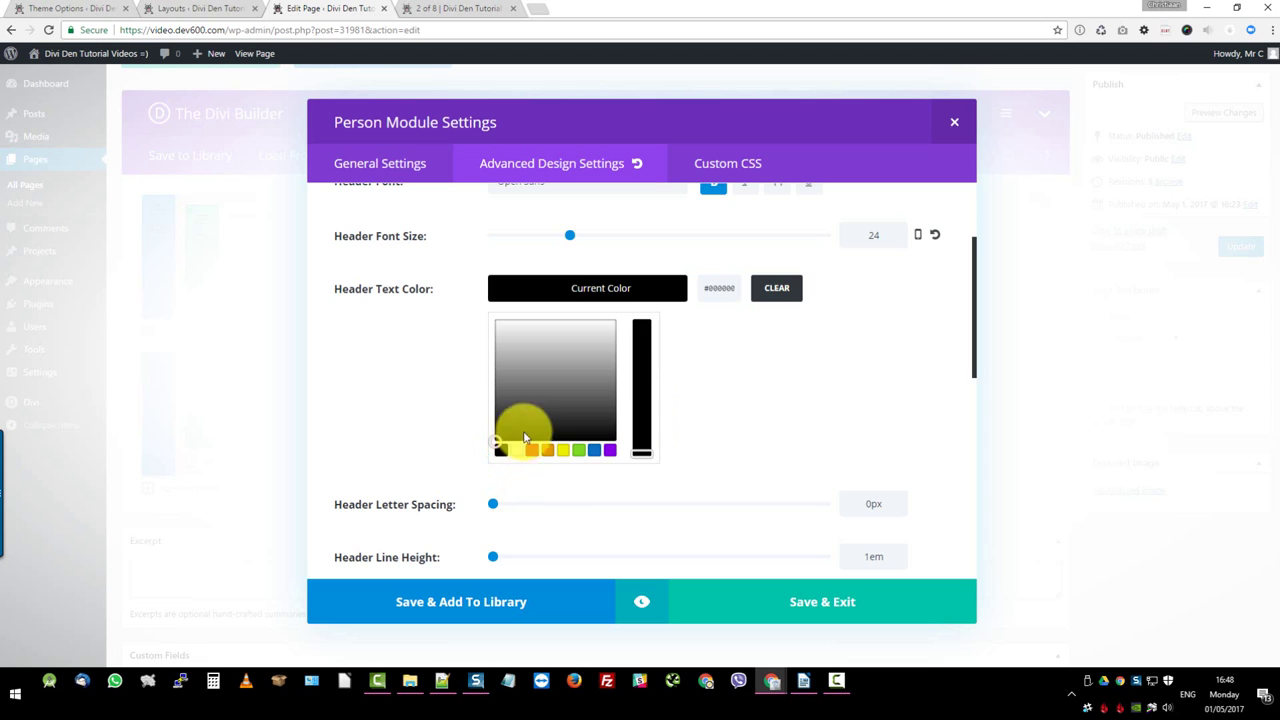
{"action": "left_click", "coordinate": [420, 396]}
Step: Set the Person module's Body Text Color to black
{"action": "scroll", "coordinate": [421, 390], "scroll_direction": "down", "scroll_amount": 1}
{"action": "scroll", "coordinate": [422, 360], "scroll_direction": "down", "scroll_amount": 1}
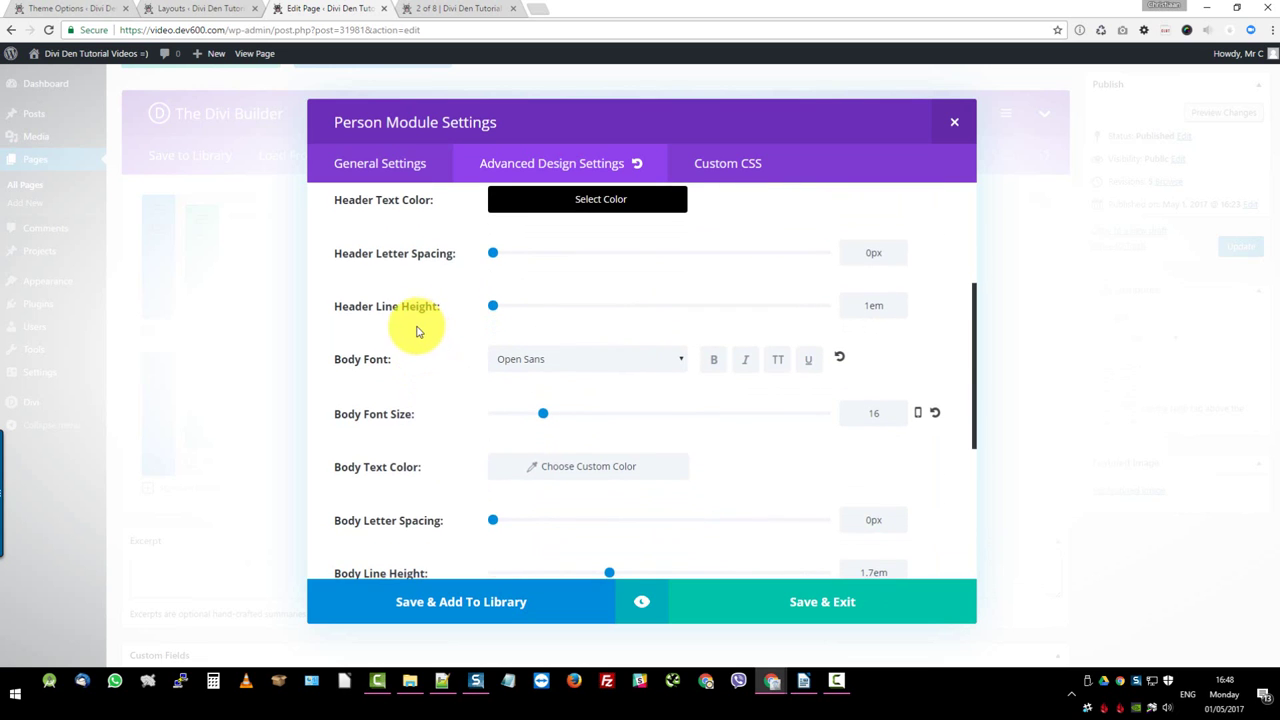
{"action": "scroll", "coordinate": [416, 330], "scroll_direction": "down", "scroll_amount": 2}
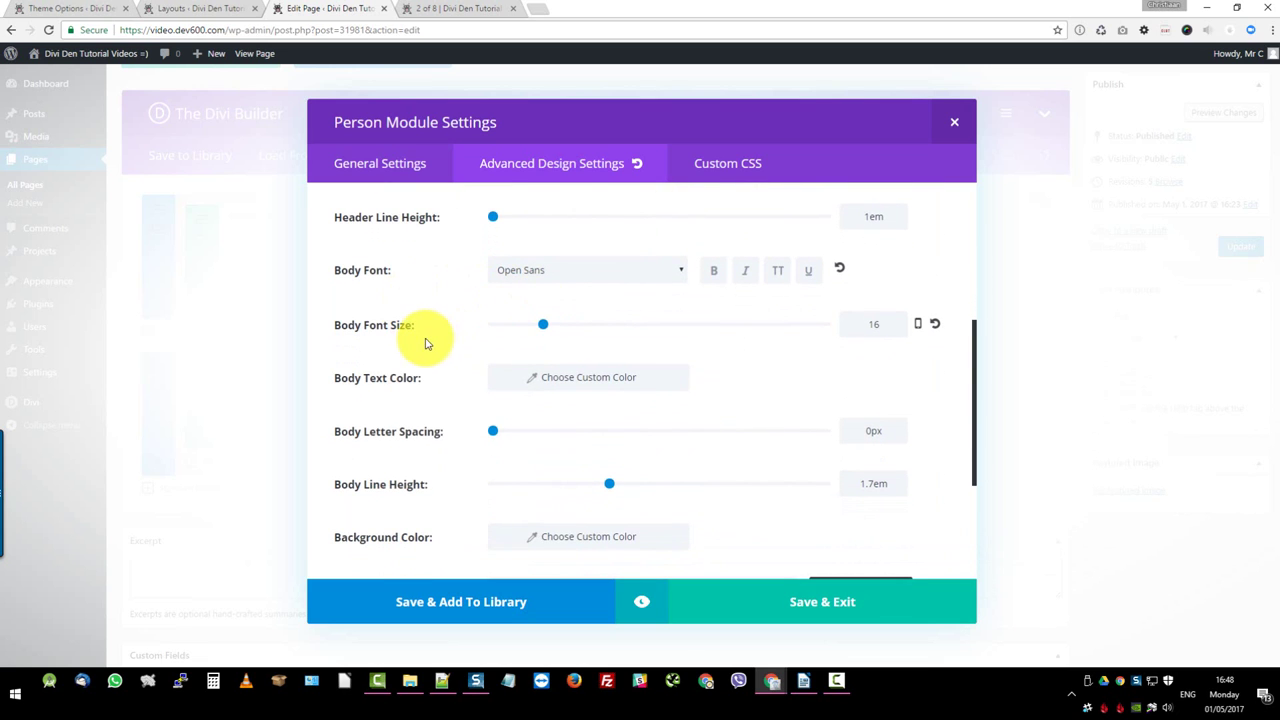
{"action": "left_click", "coordinate": [590, 381]}
{"action": "scroll", "coordinate": [540, 480], "scroll_direction": "down", "scroll_amount": 1}
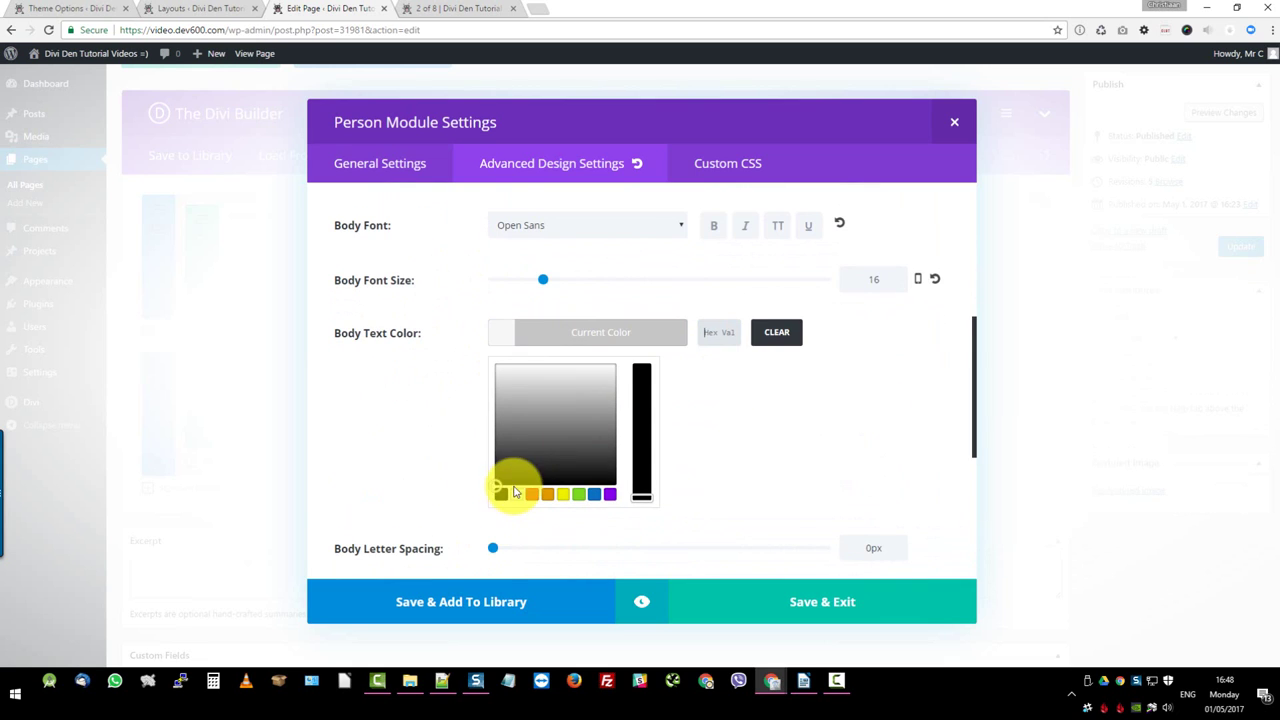
{"action": "left_click", "coordinate": [502, 497]}
{"action": "left_click", "coordinate": [832, 446]}
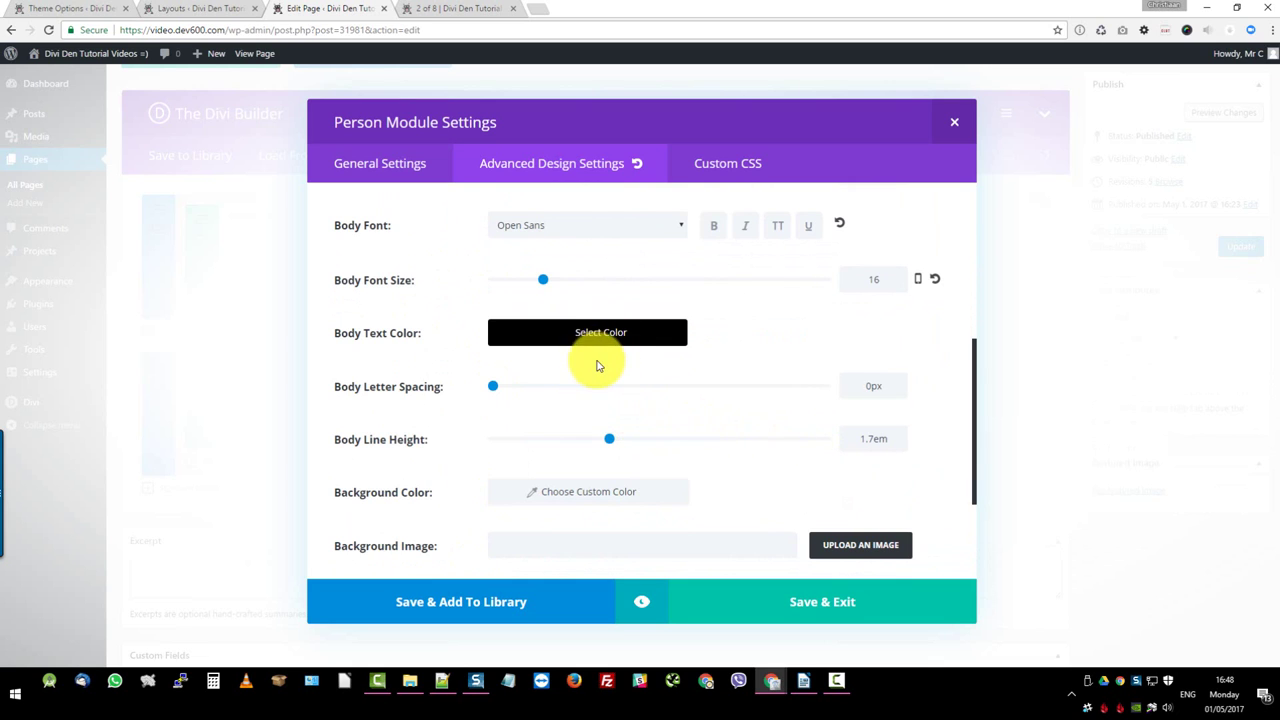
{"action": "scroll", "coordinate": [594, 364], "scroll_direction": "down", "scroll_amount": 4}
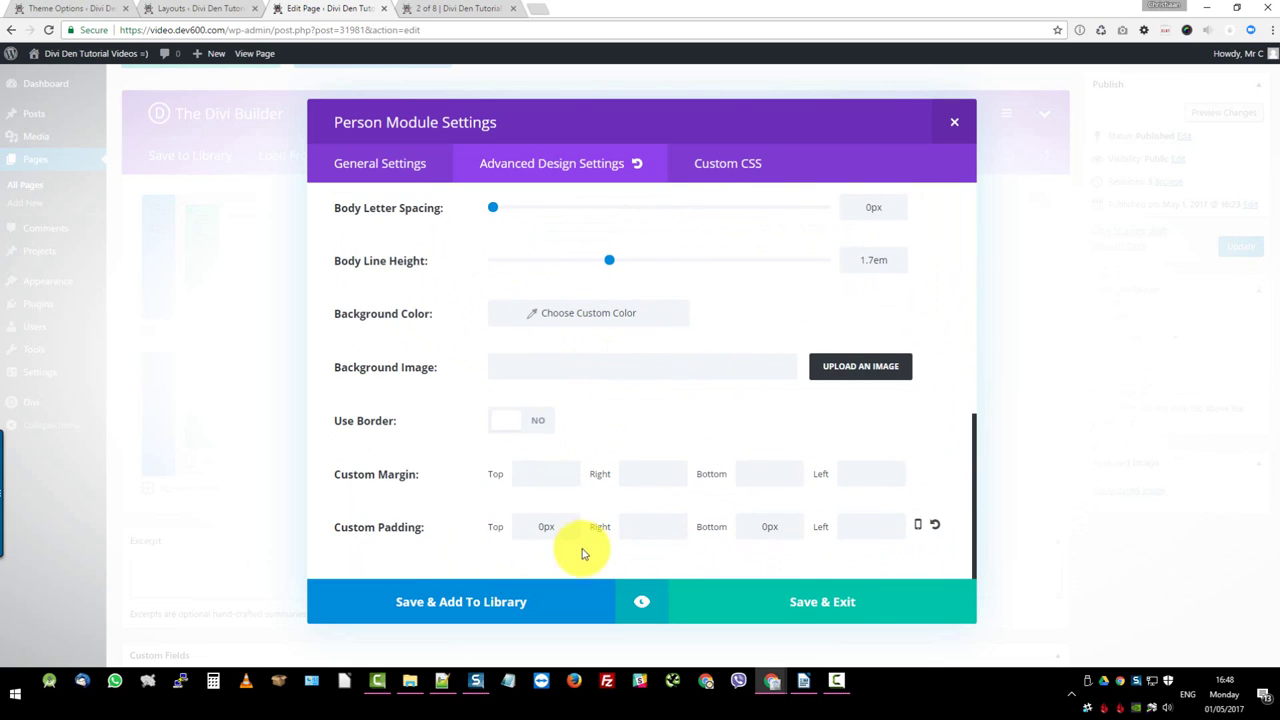
Step: Save the Person module as global library item '12 of 8', excluding general settings
{"action": "left_click", "coordinate": [447, 608]}
{"action": "type", "text": "12 of 8"}
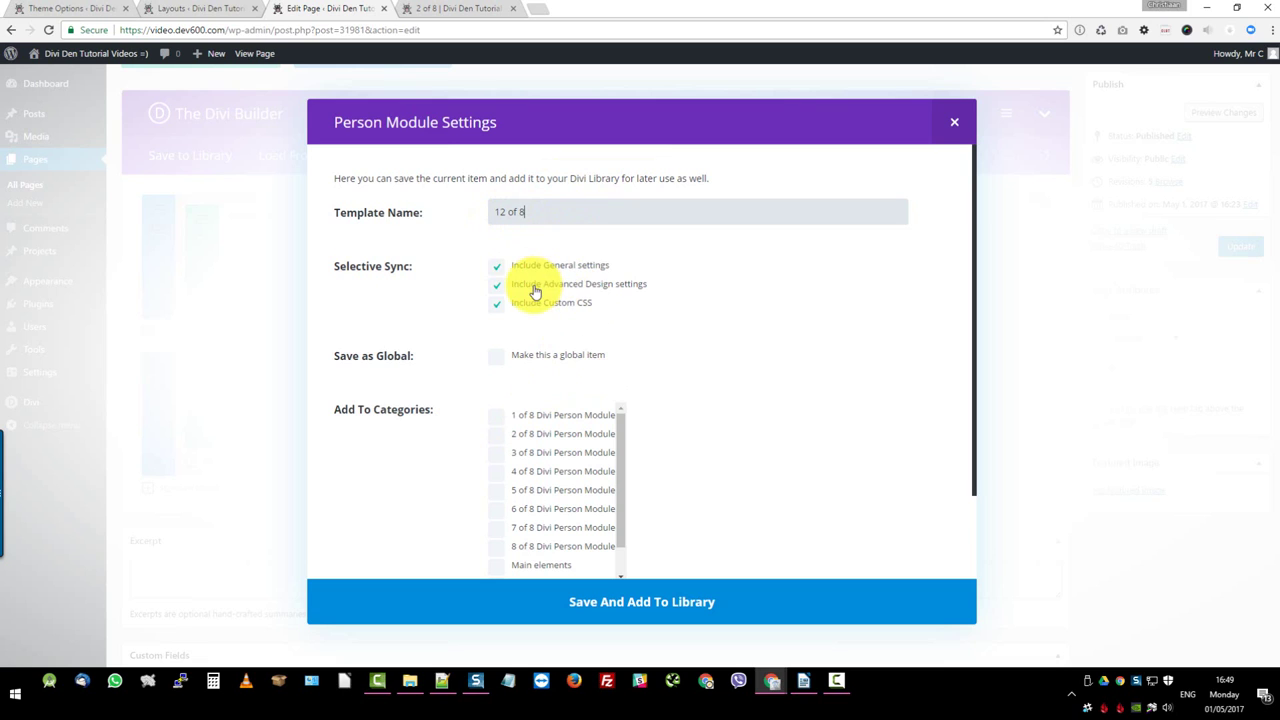
{"action": "left_click", "coordinate": [498, 272]}
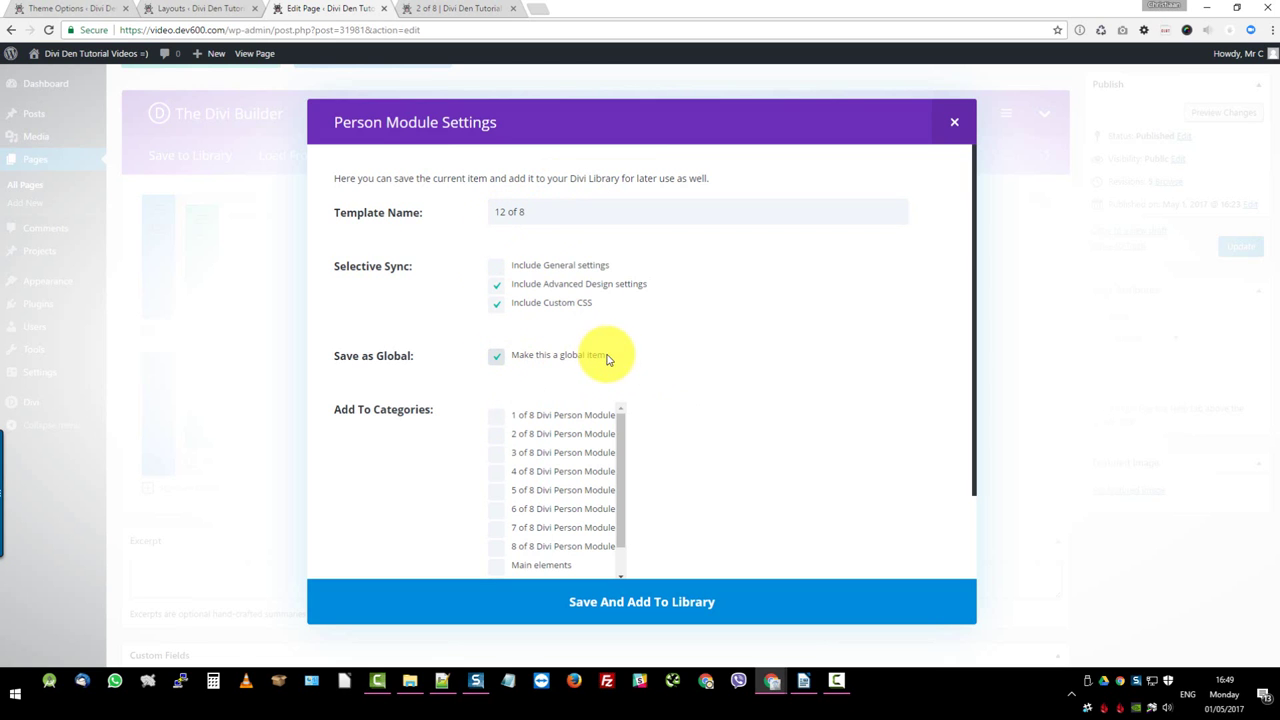
{"action": "left_click", "coordinate": [617, 605]}
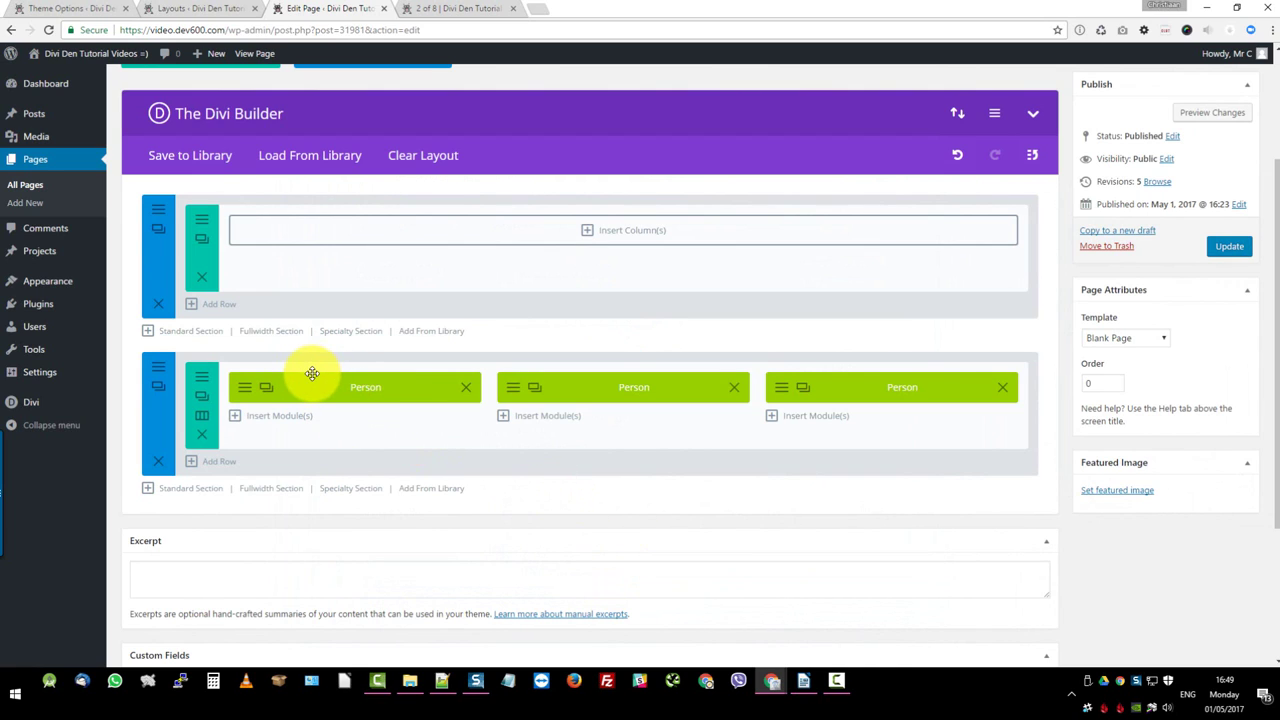
Step: Replace the middle and right modules with copies of the global Person module, one per column
{"action": "left_click", "coordinate": [735, 388]}
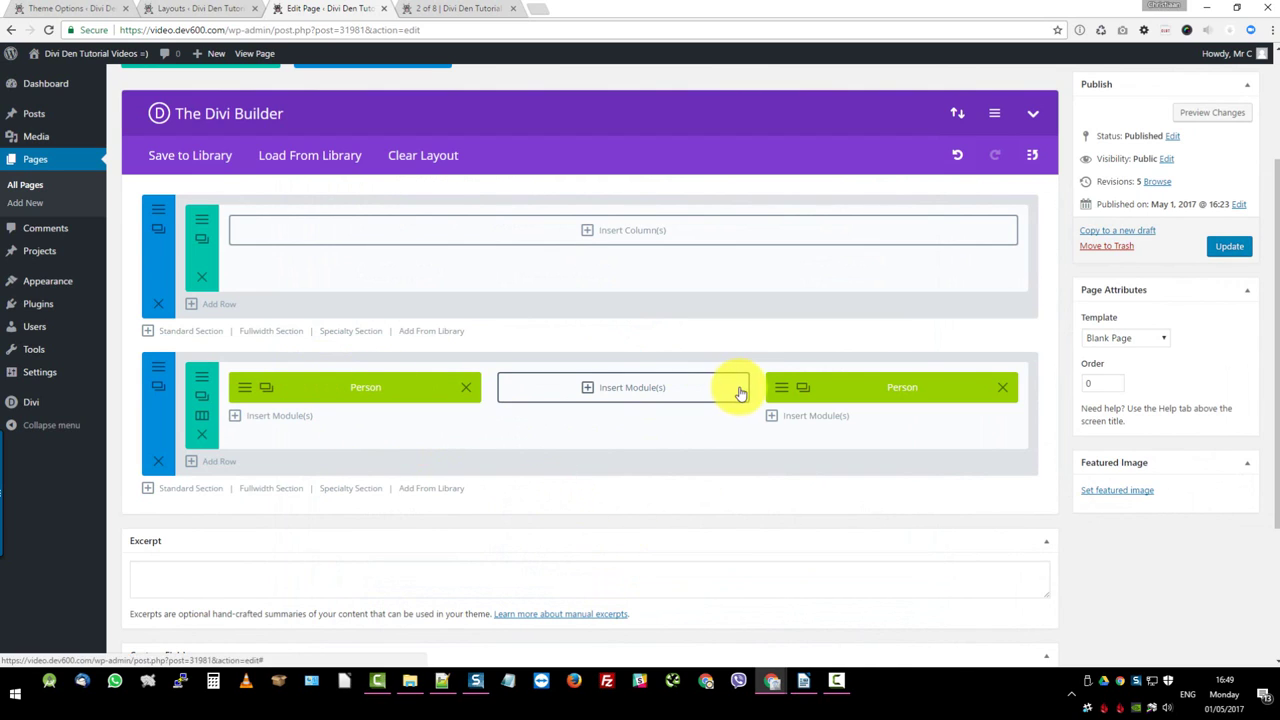
{"action": "left_click", "coordinate": [1002, 387]}
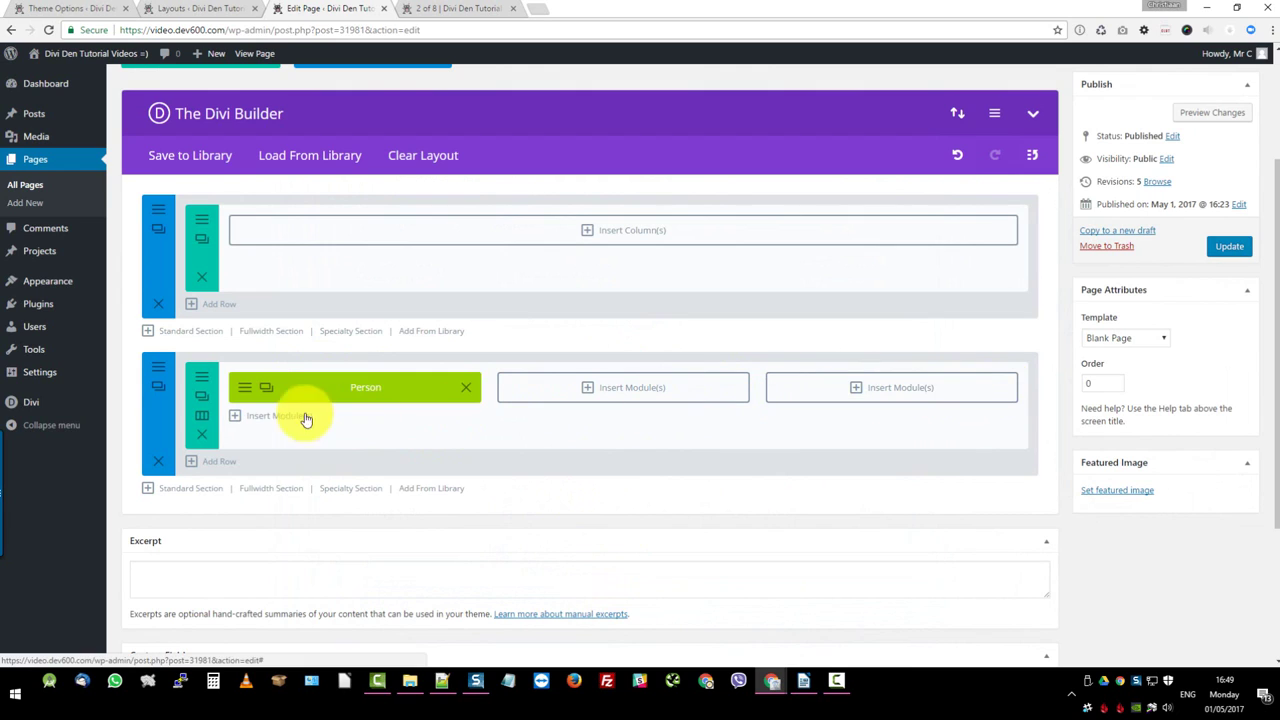
{"action": "left_click", "coordinate": [264, 388]}
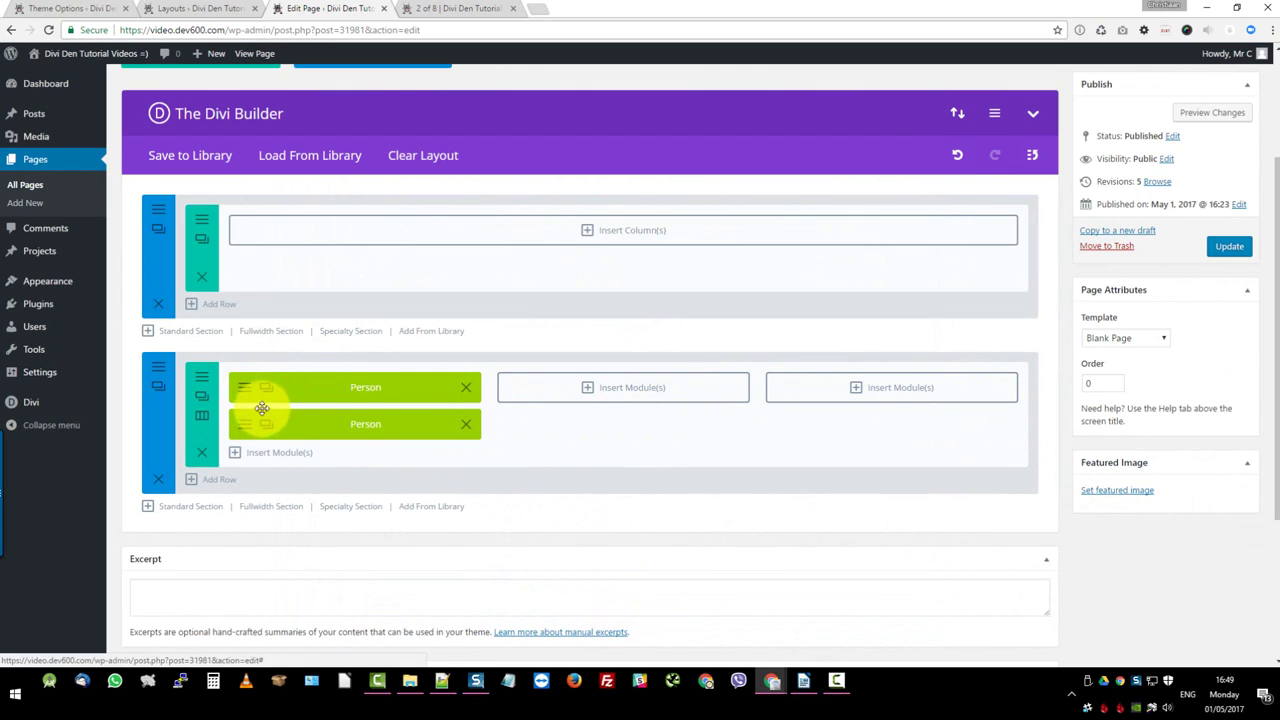
{"action": "left_click", "coordinate": [266, 424]}
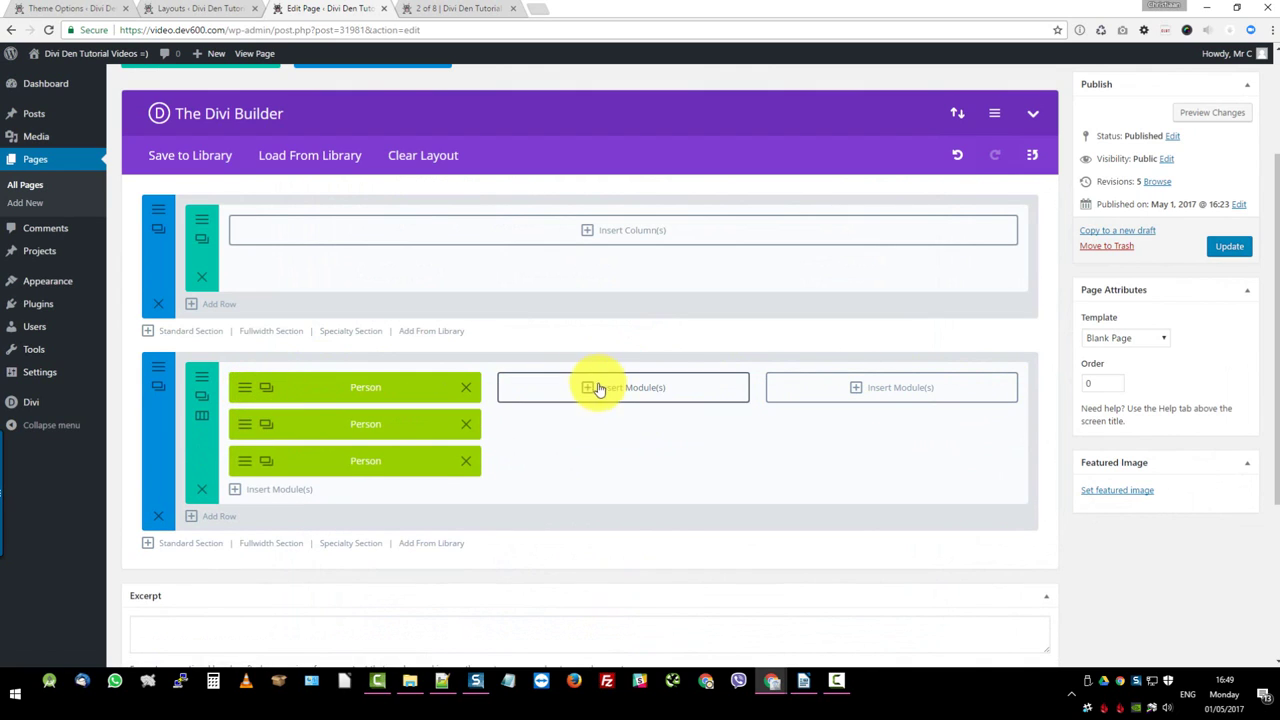
{"action": "mouse_move", "coordinate": [280, 424]}
{"action": "left_mouse_down"}
{"action": "mouse_move", "coordinate": [369, 429]}
{"action": "mouse_move", "coordinate": [603, 397]}
{"action": "left_mouse_up"}
{"action": "left_click_drag", "start_coordinate": [367, 430], "coordinate": [822, 393]}
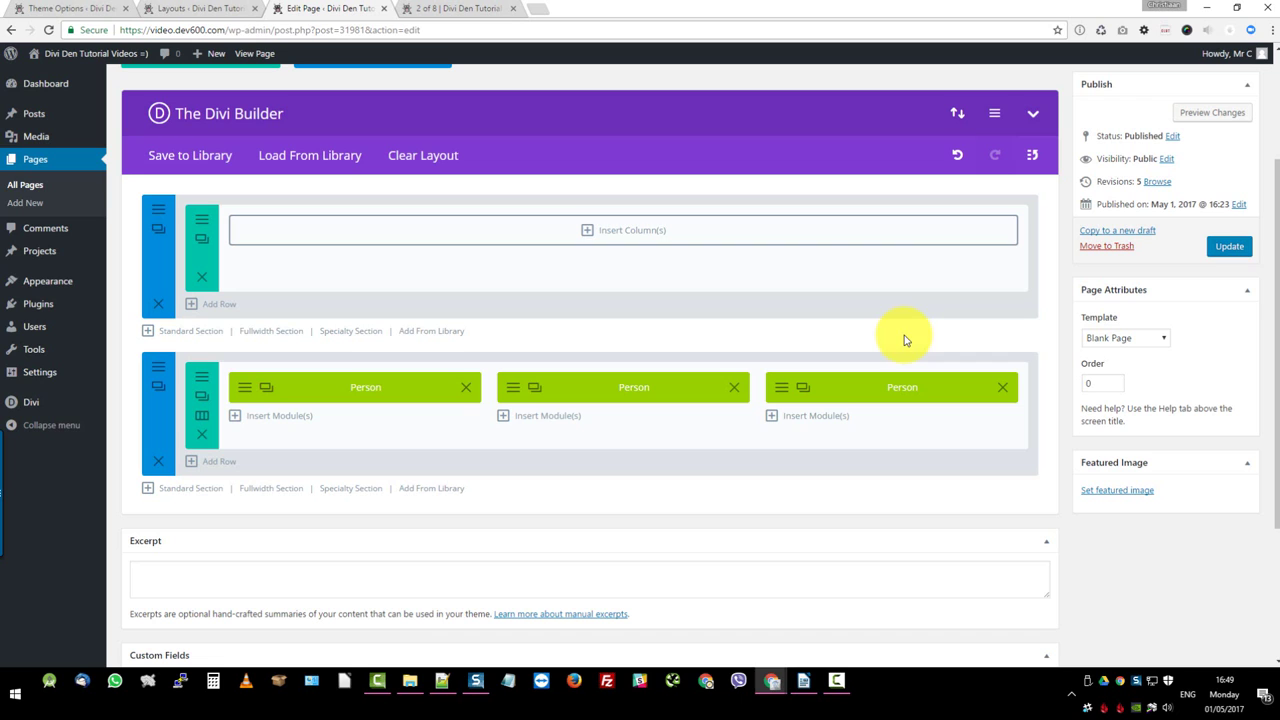
Step: Update the page and reload the live view showing three identical person cards
{"action": "left_click", "coordinate": [1230, 247]}
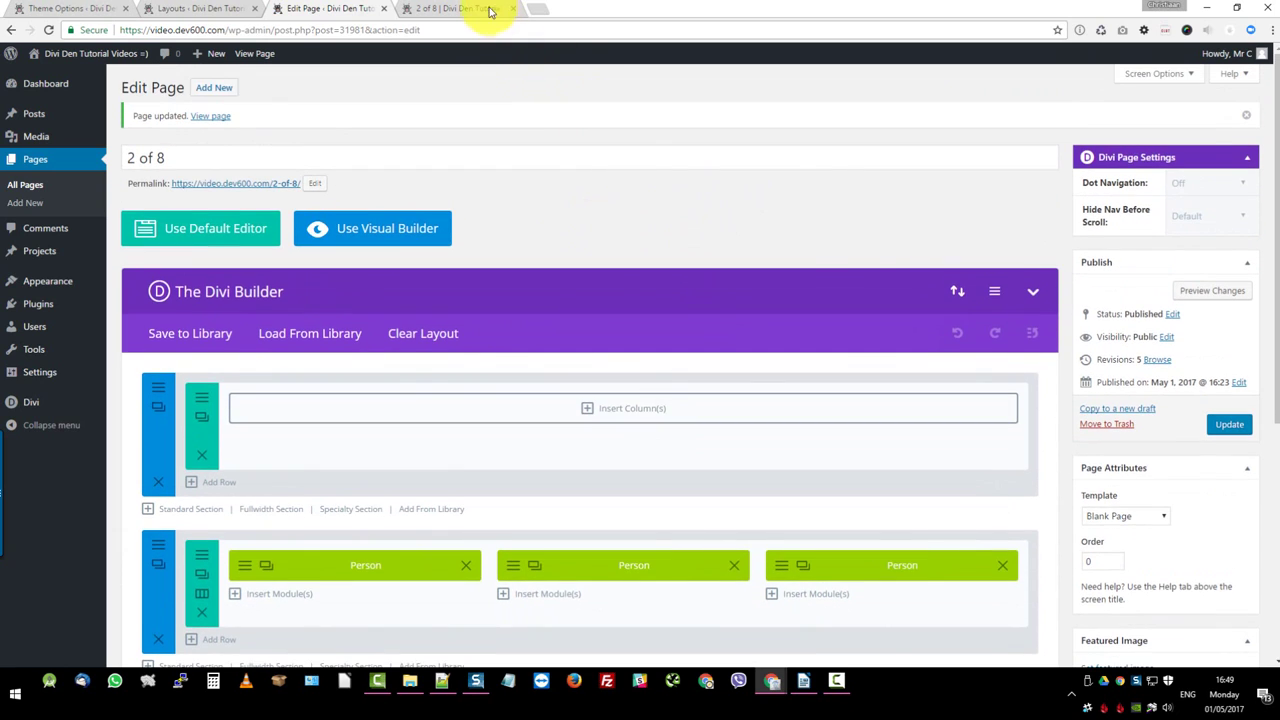
{"action": "left_click", "coordinate": [485, 9]}
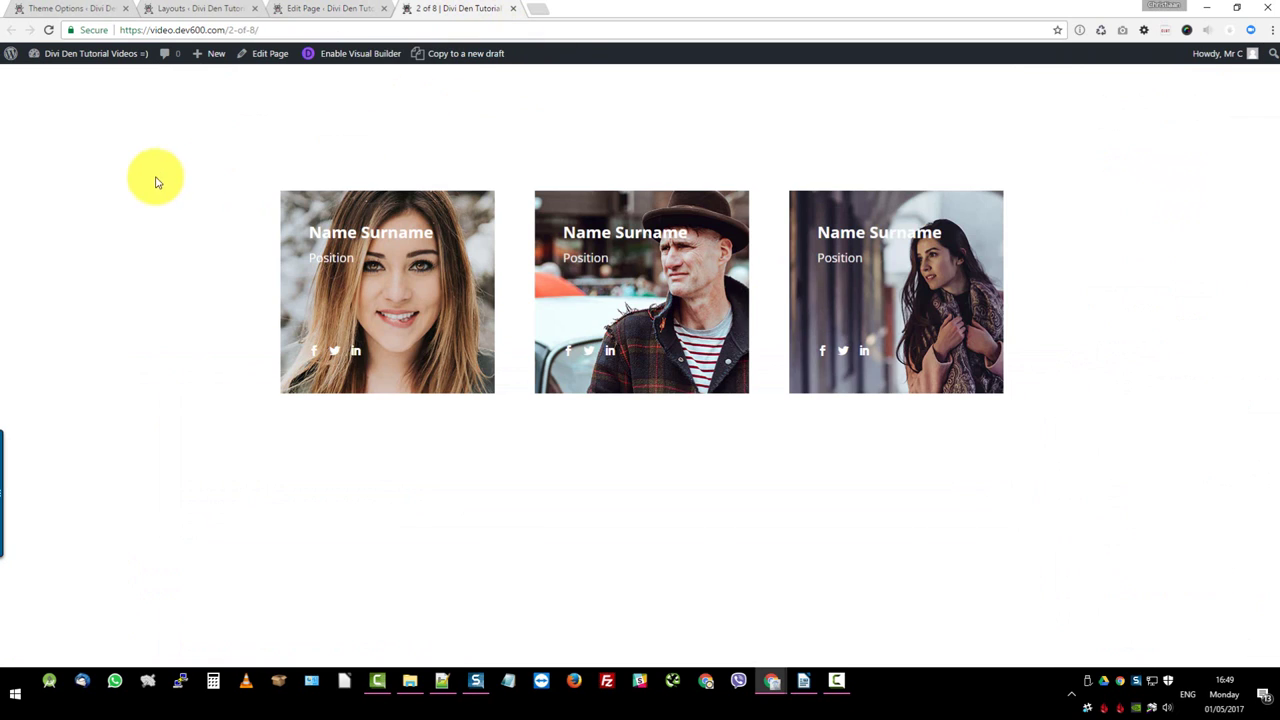
{"action": "key", "text": "F5"}
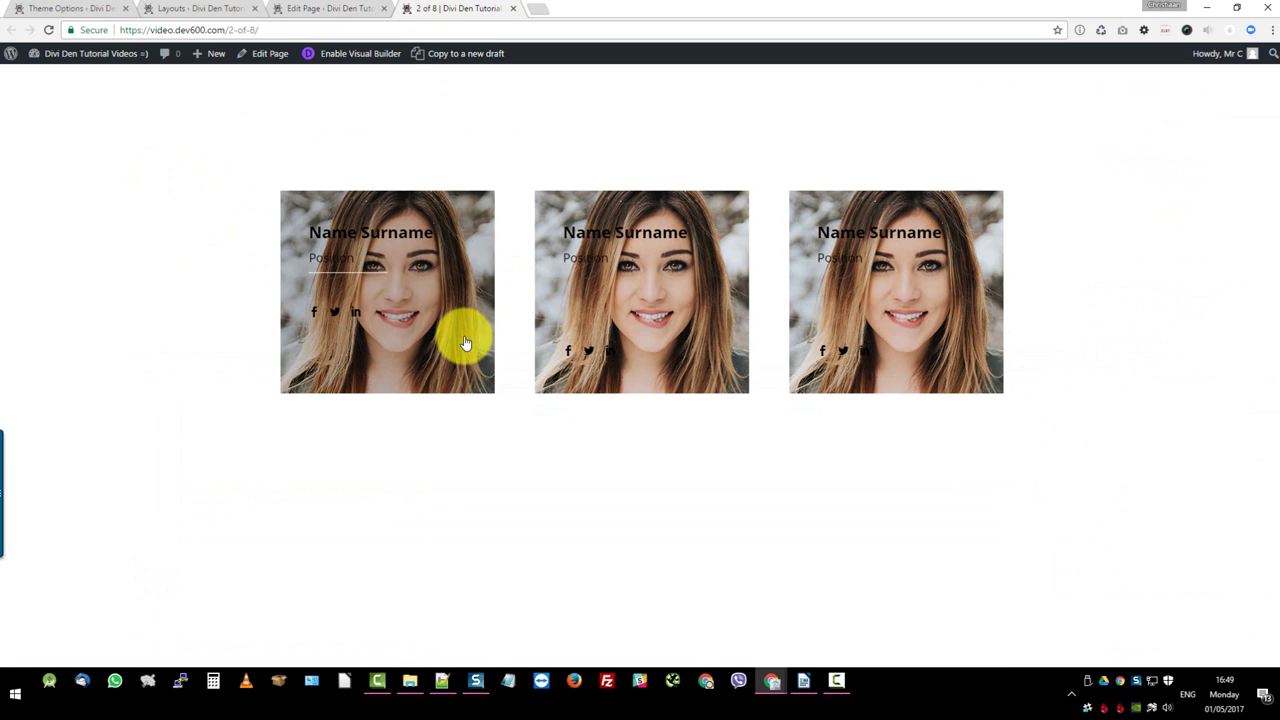
Step: Replace every #fff in the person-module stylesheet with #000000 in Notepad++
{"action": "left_click", "coordinate": [444, 681]}
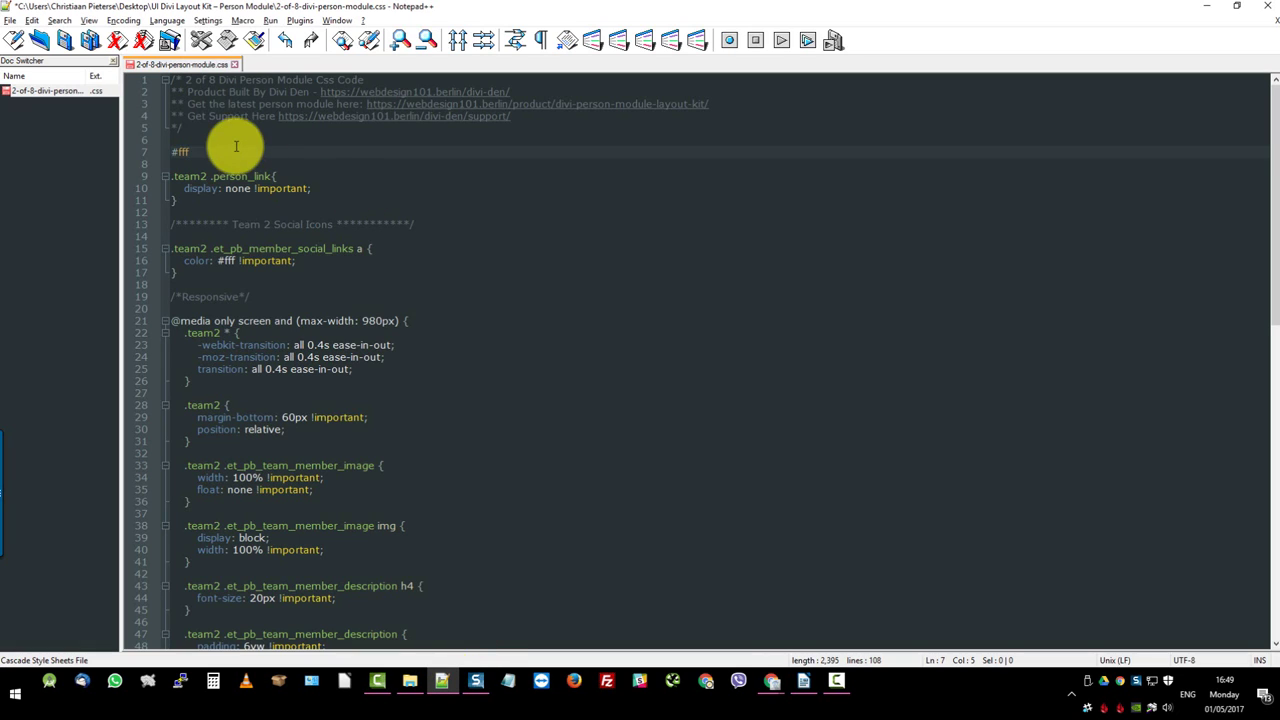
{"action": "left_click_drag", "start_coordinate": [236, 147], "coordinate": [171, 149]}
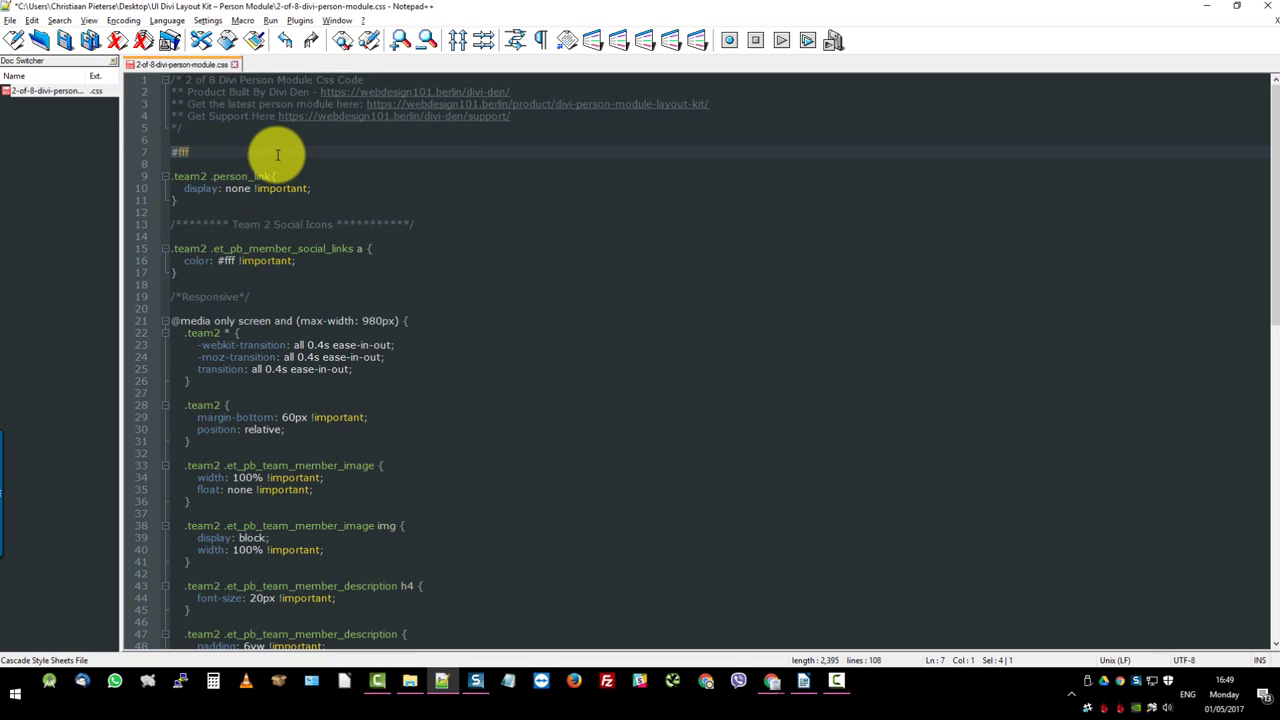
{"action": "key", "text": "ctrl+f"}
{"action": "left_click", "coordinate": [710, 180]}
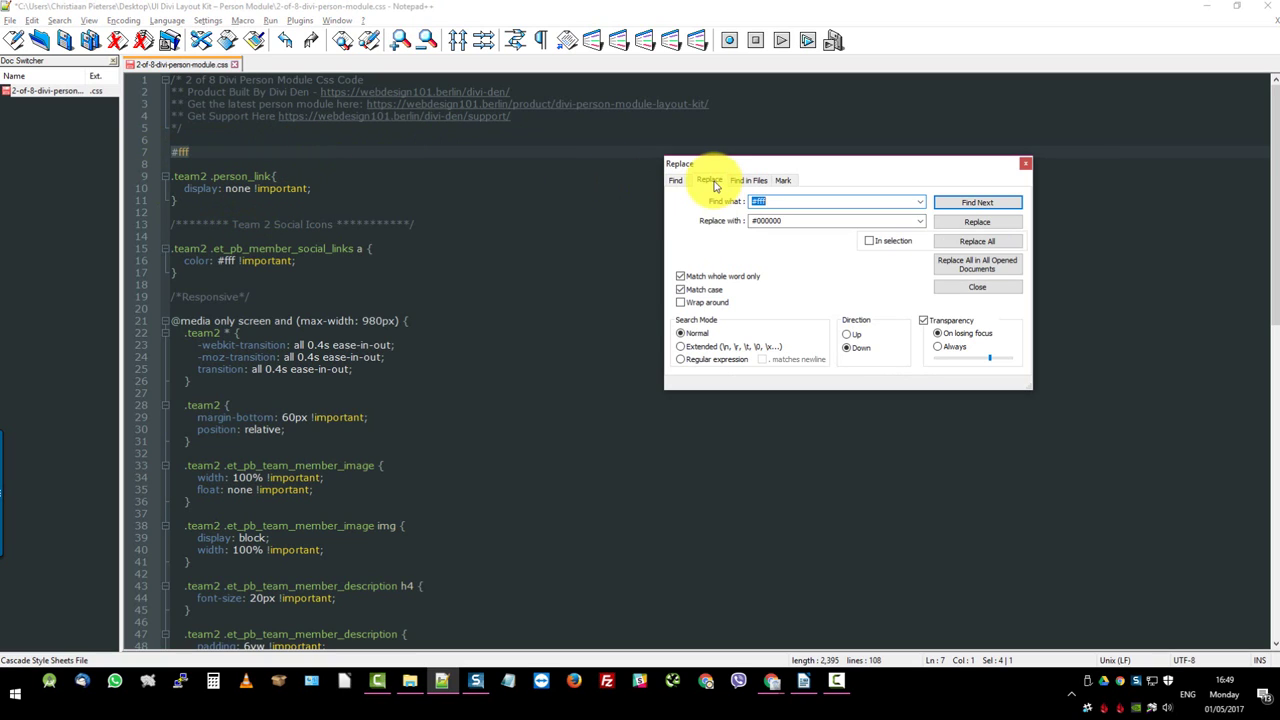
{"action": "double_click", "coordinate": [791, 221]}
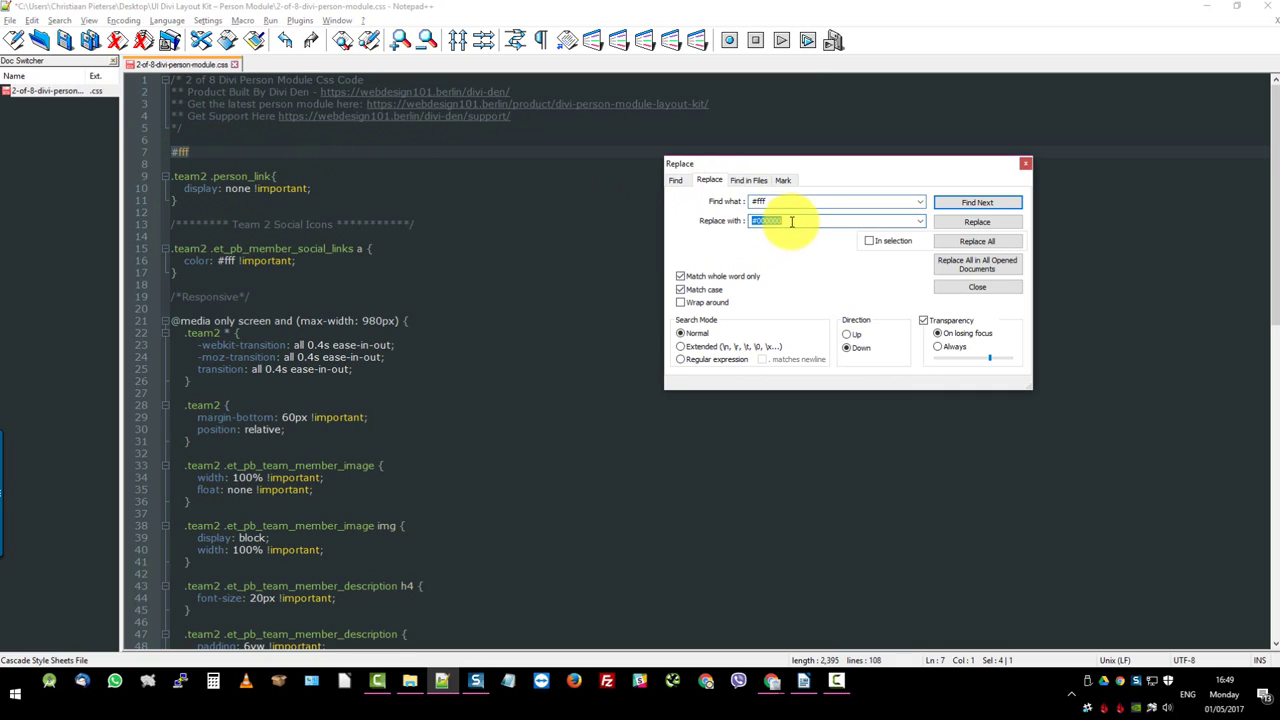
{"action": "left_click", "coordinate": [980, 204]}
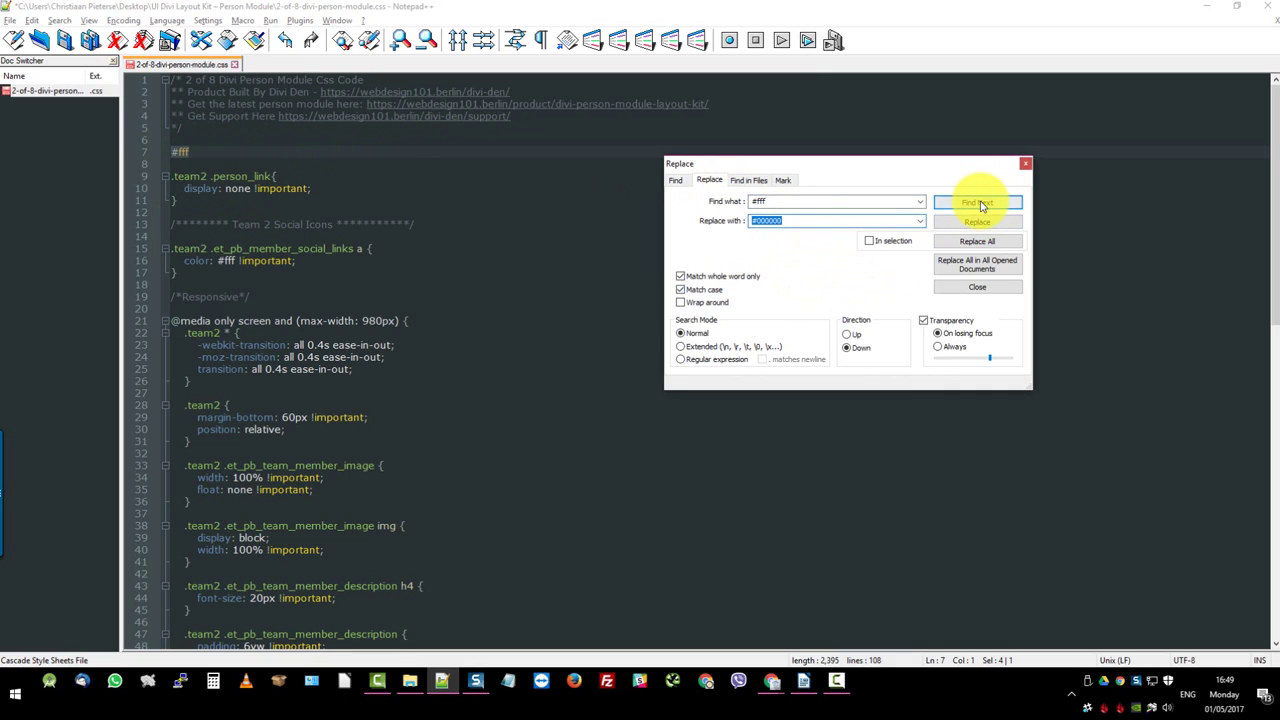
{"action": "left_click", "coordinate": [984, 224]}
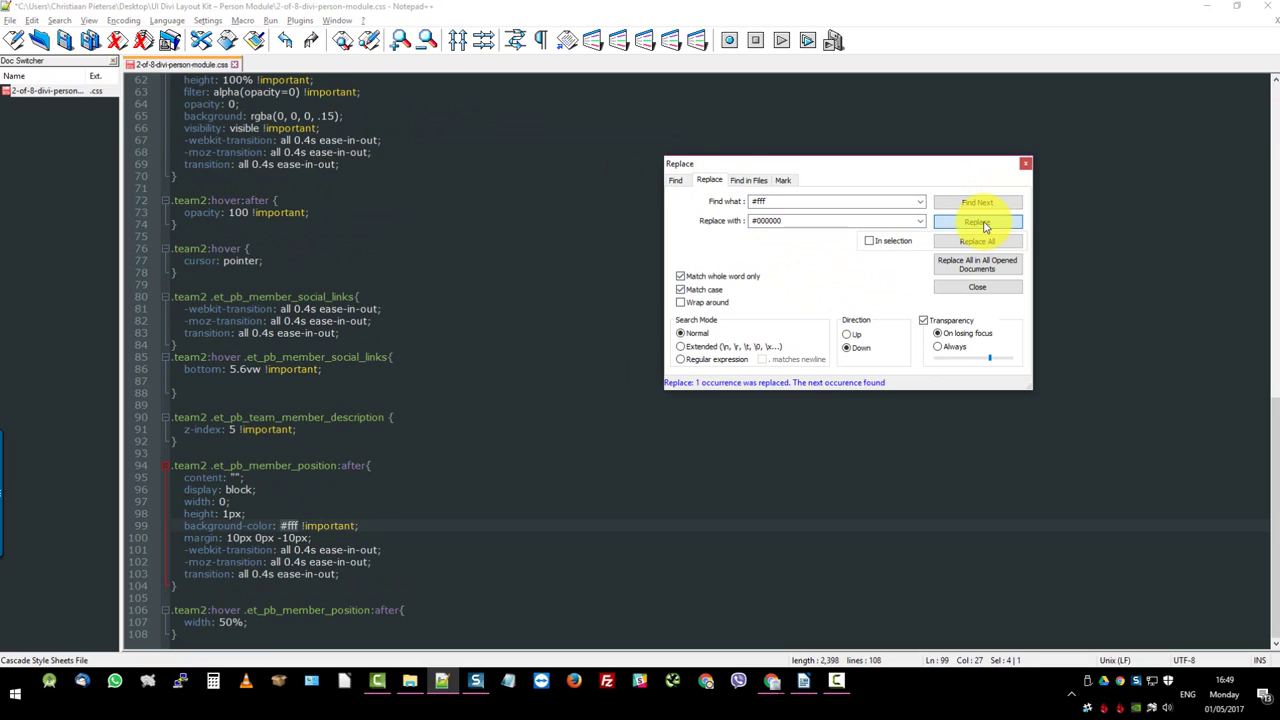
{"action": "left_click", "coordinate": [981, 224]}
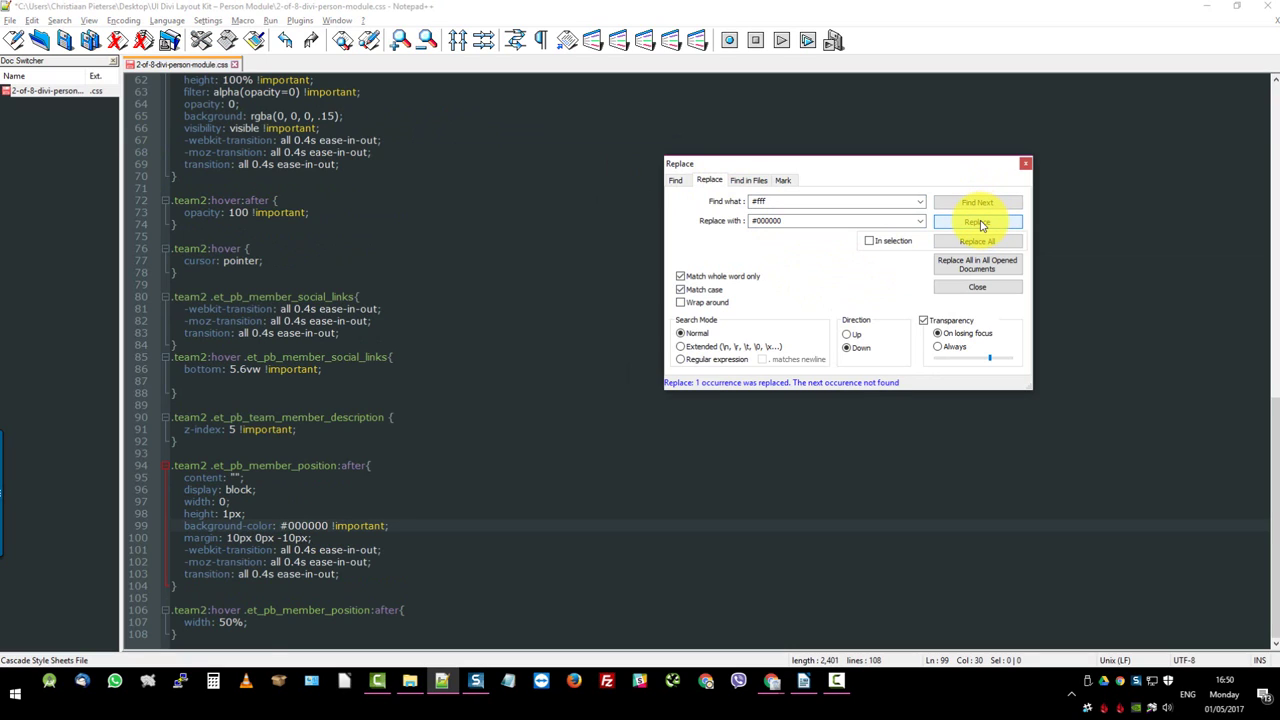
{"action": "left_click", "coordinate": [980, 242]}
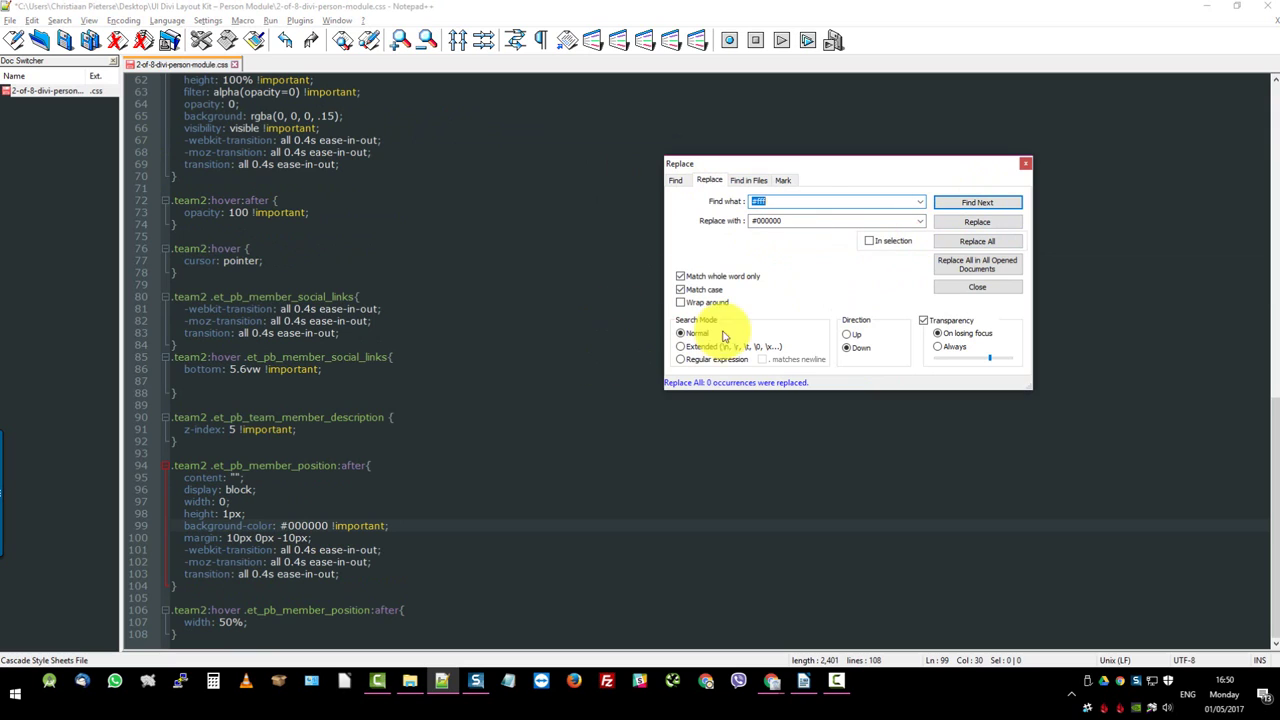
Step: Select the entire stylesheet for copying and minimise Notepad++
{"action": "left_click", "coordinate": [1025, 163]}
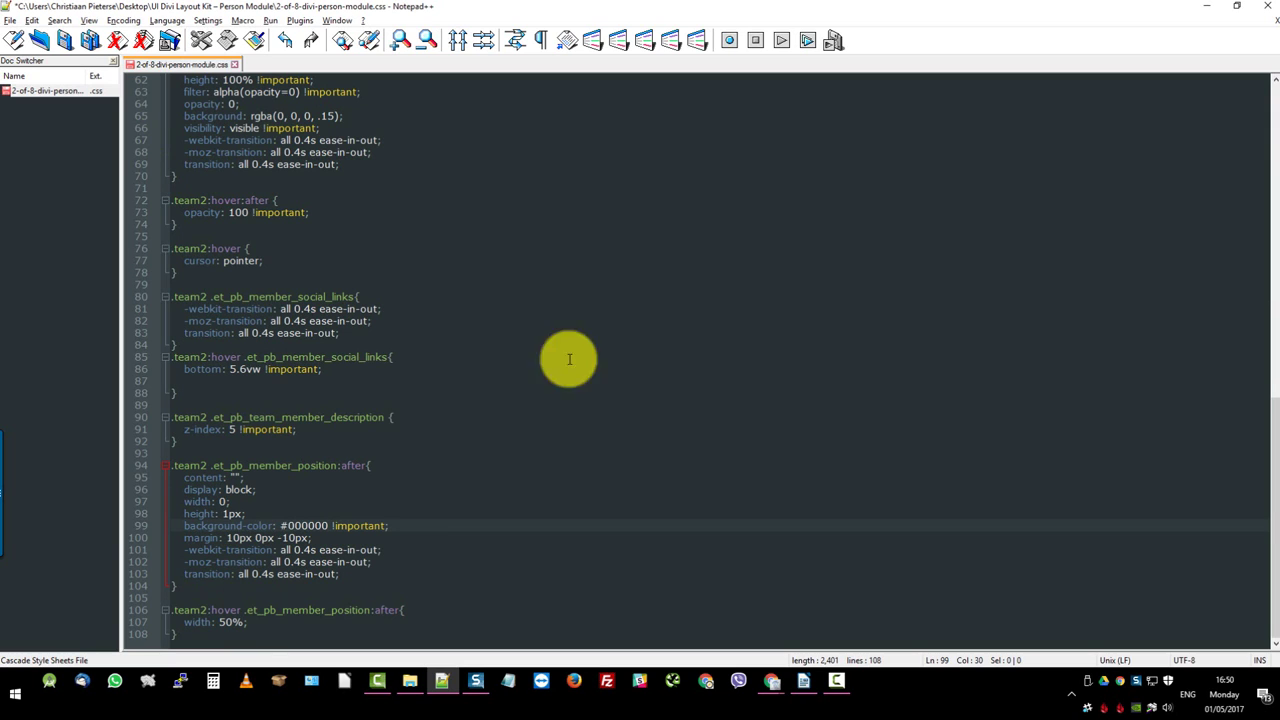
{"action": "left_click", "coordinate": [419, 522]}
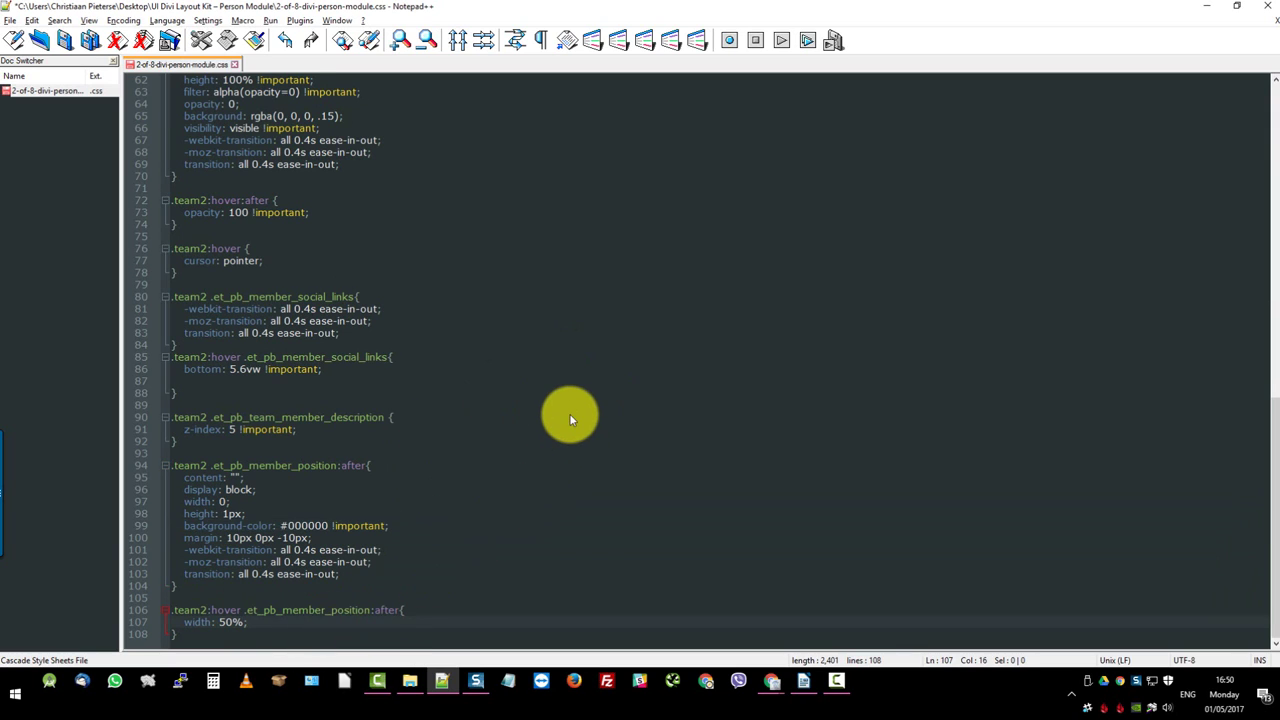
{"action": "key", "text": "ctrl+a"}
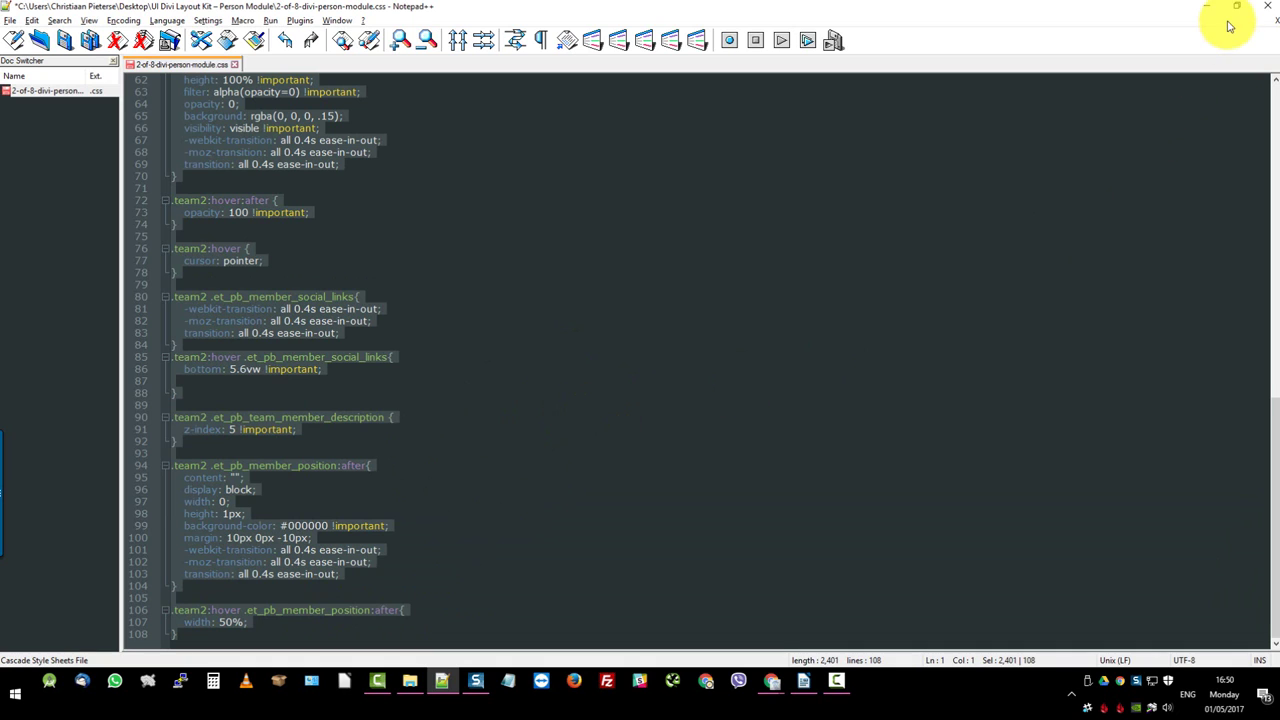
{"action": "left_click", "coordinate": [1207, 6]}
Step: Replace the Divi Theme Options Custom CSS with the updated stylesheet and save the changes
{"action": "left_click", "coordinate": [60, 8]}
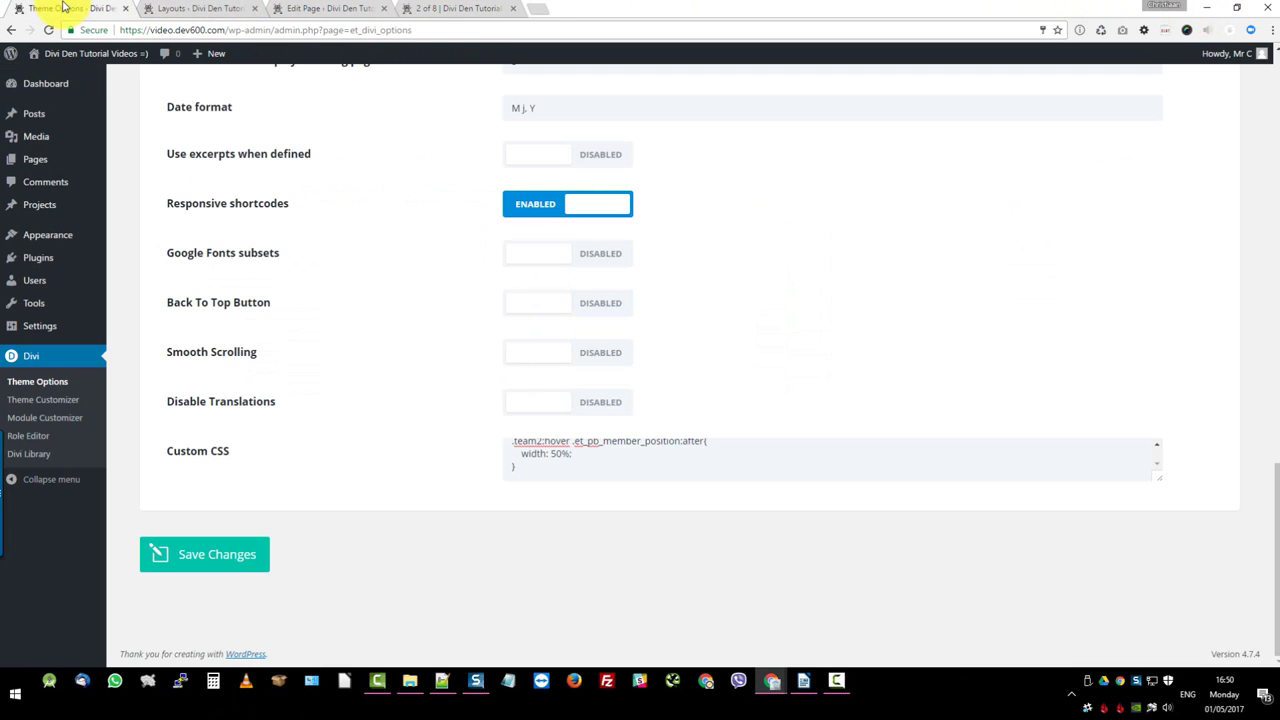
{"action": "left_click", "coordinate": [599, 465]}
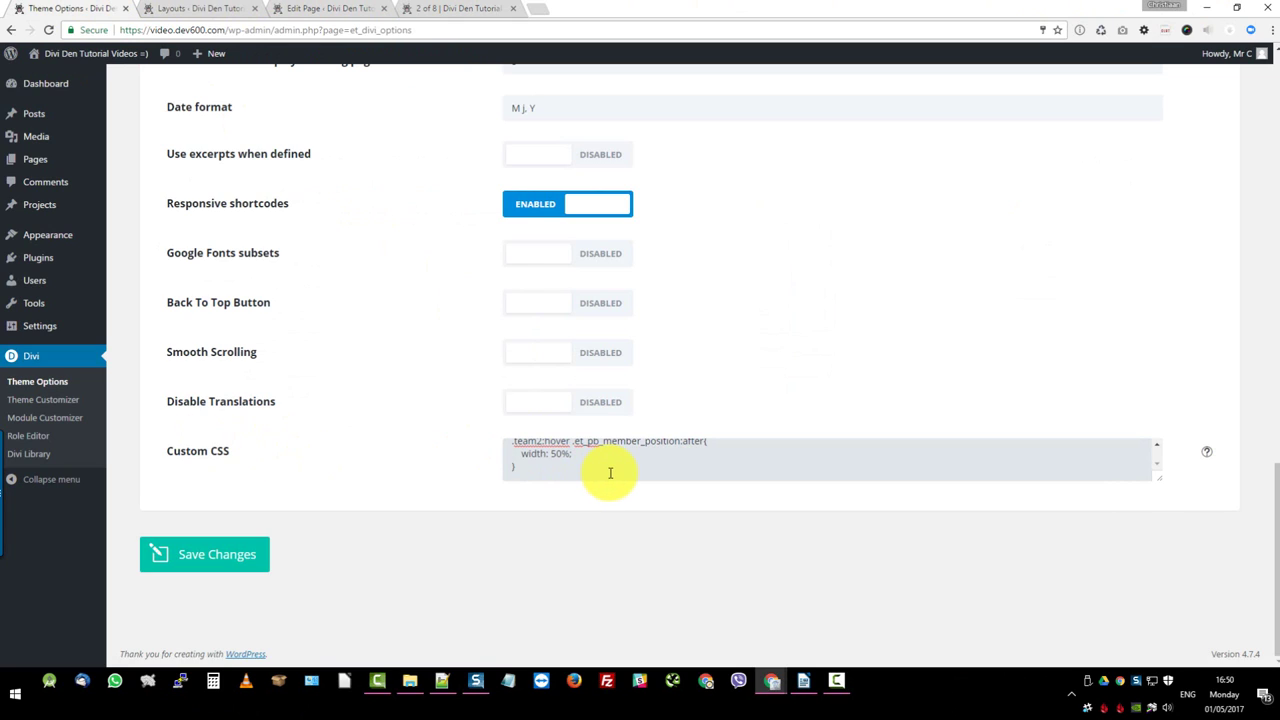
{"action": "key", "text": "ctrl+a"}
{"action": "key", "text": "ctrl+c"}
{"action": "key", "text": "Delete"}
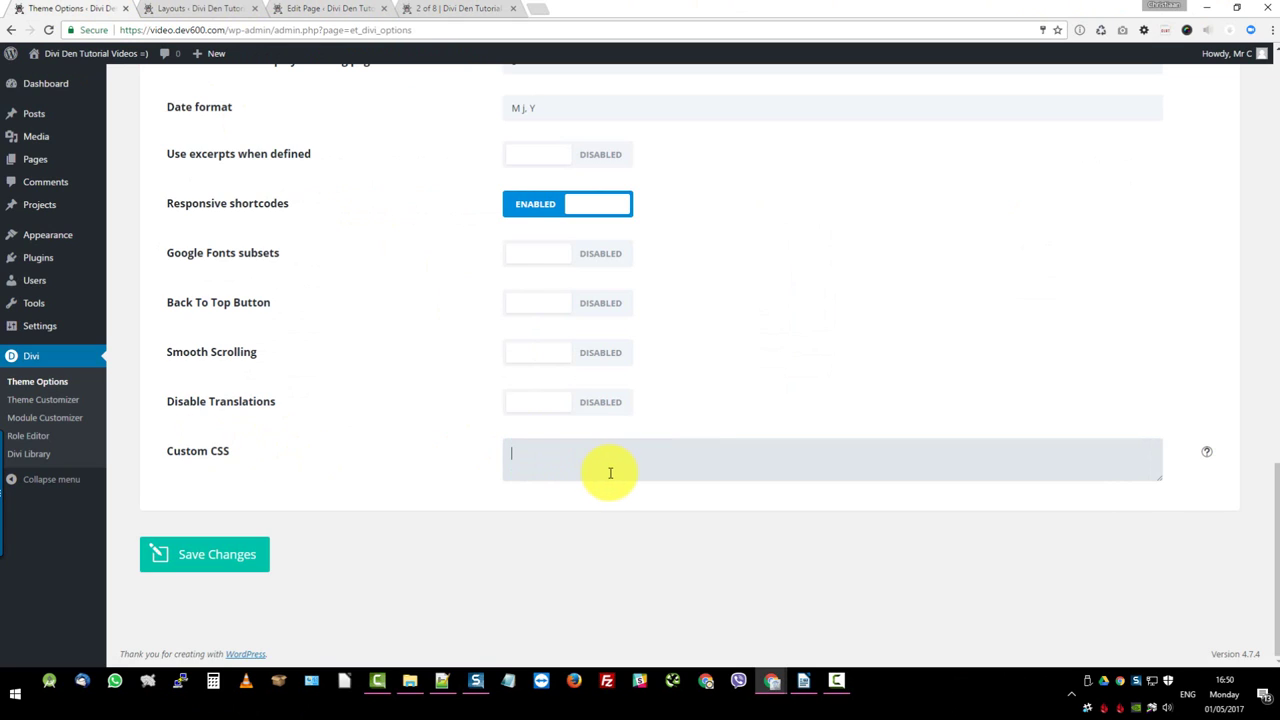
{"action": "key", "text": "ctrl+v"}
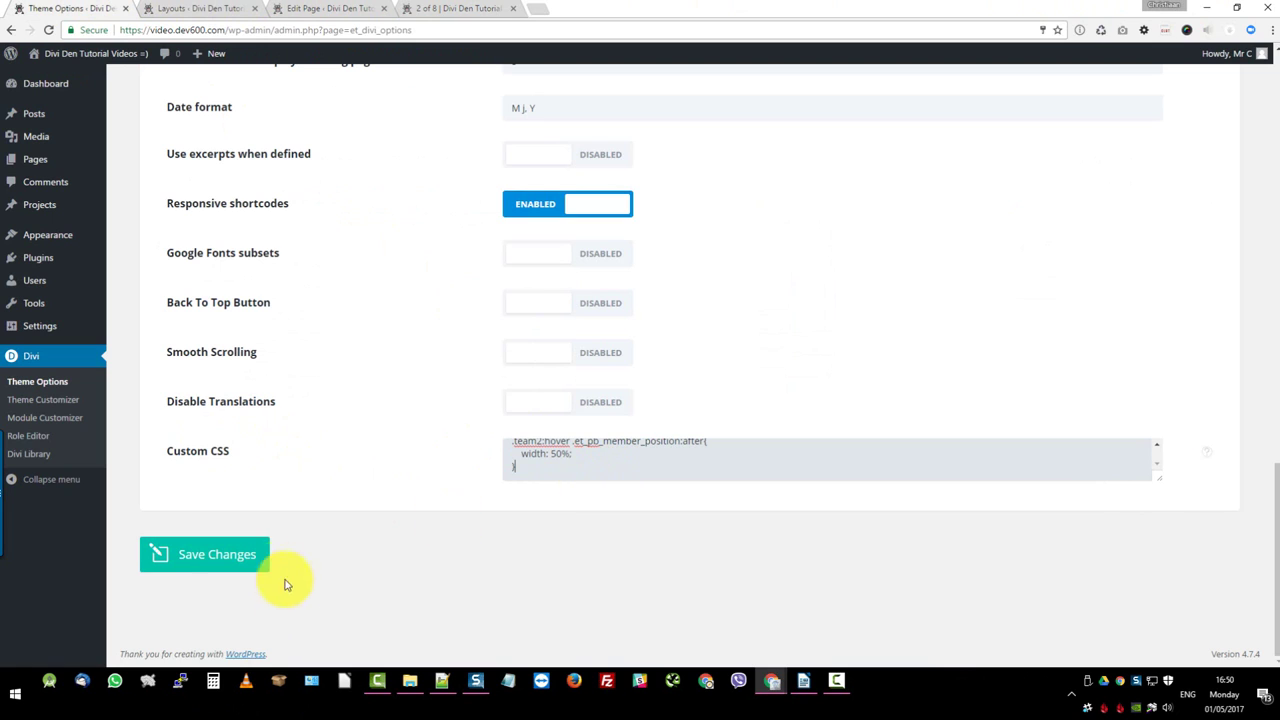
{"action": "left_click", "coordinate": [219, 557]}
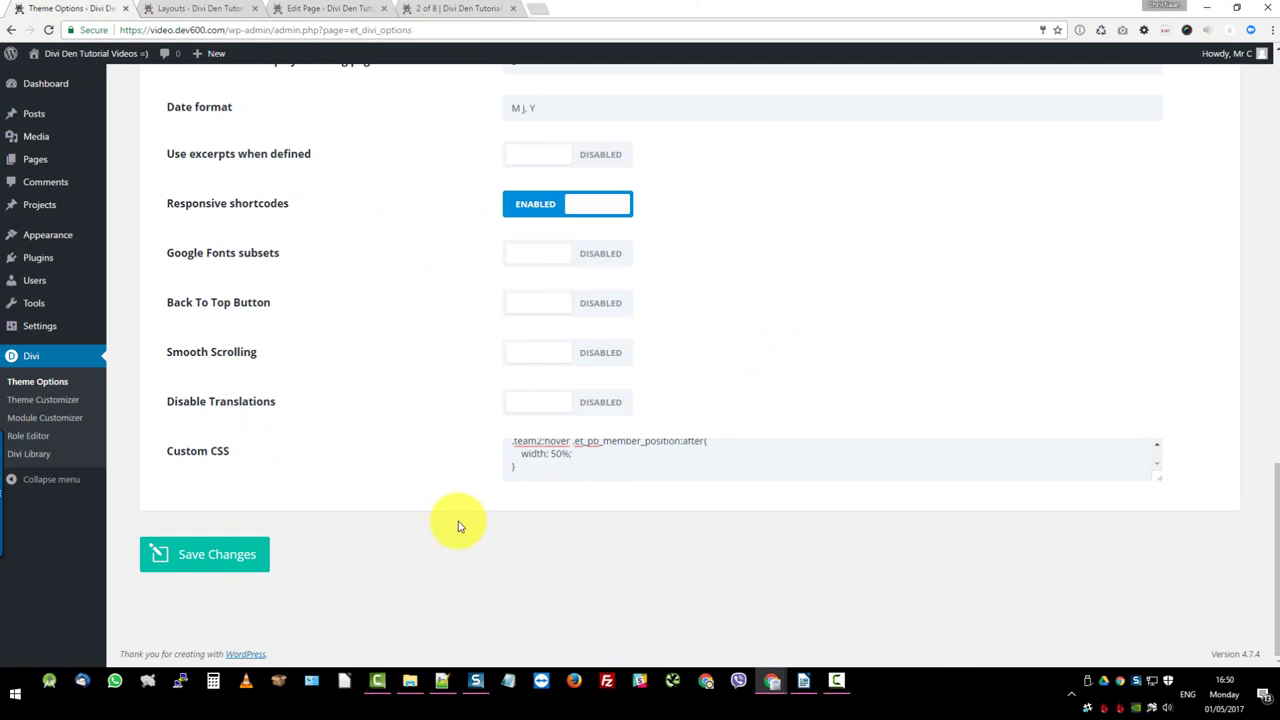
Step: Reload the 2 of 8 live page to check the dark cards, then bring up the LibreOffice Writer outline
{"action": "left_click", "coordinate": [483, 9]}
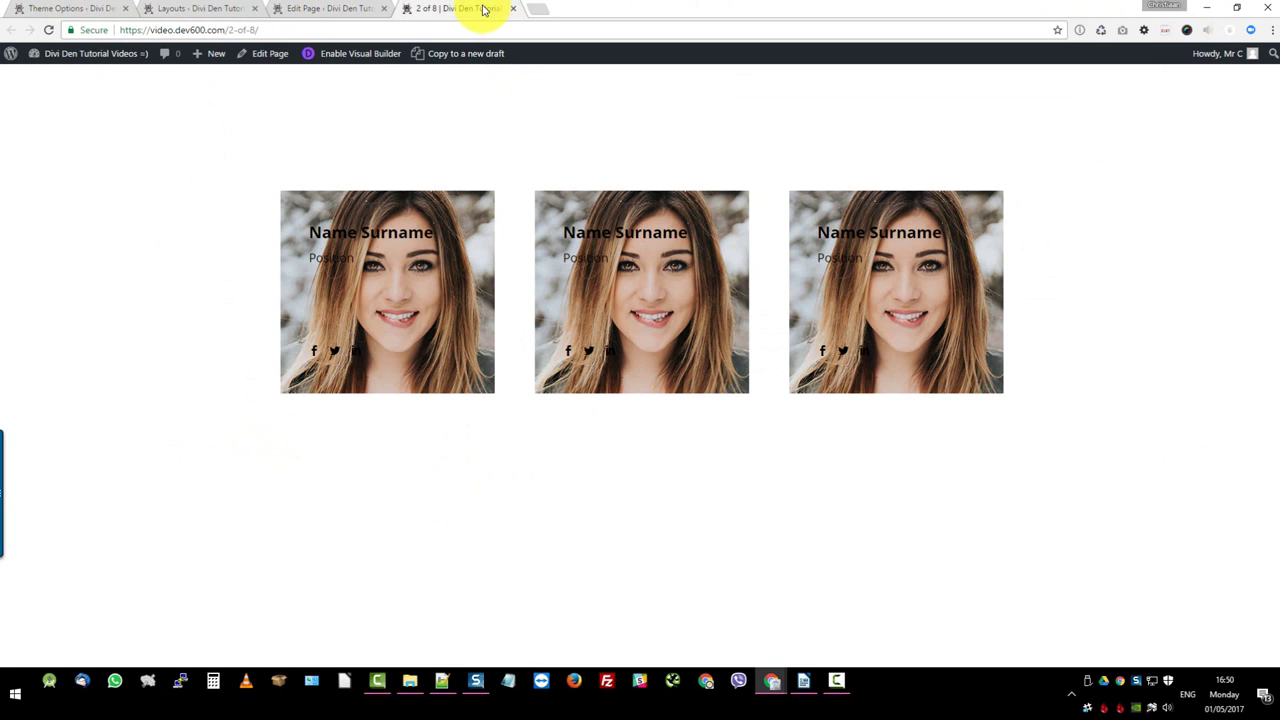
{"action": "key", "text": "F5"}
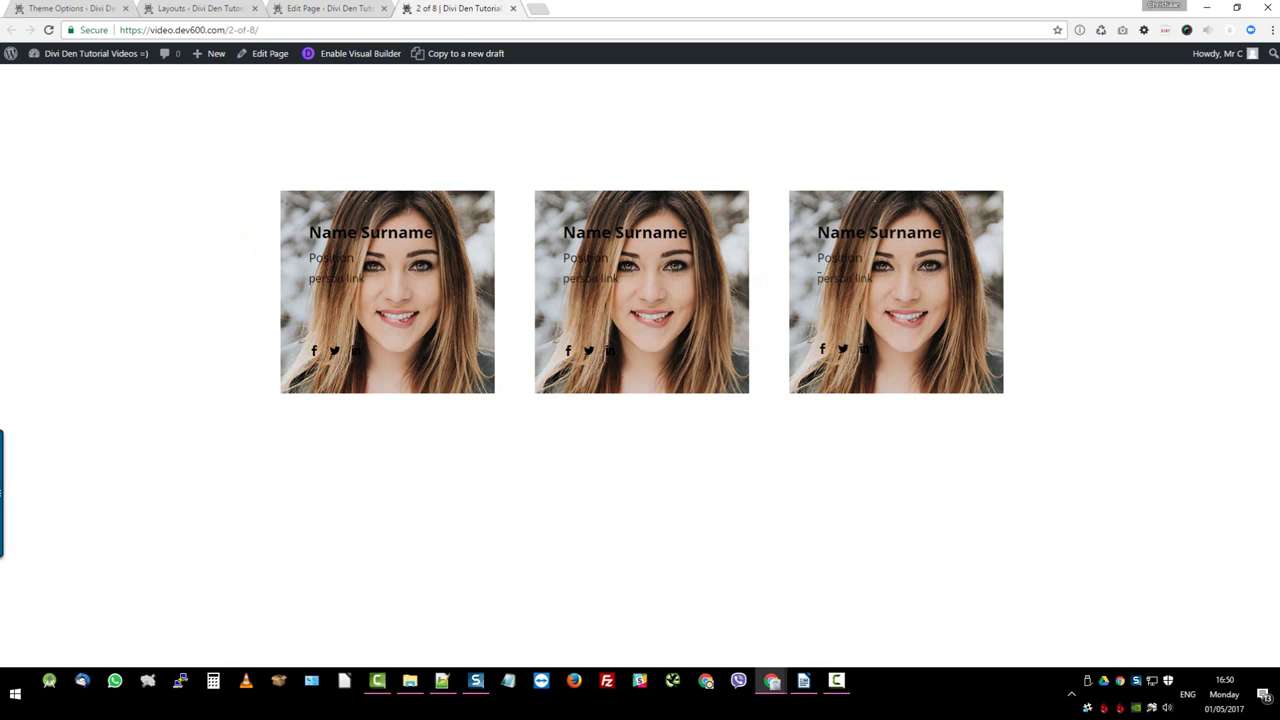
{"action": "key", "text": "alt+Tab"}
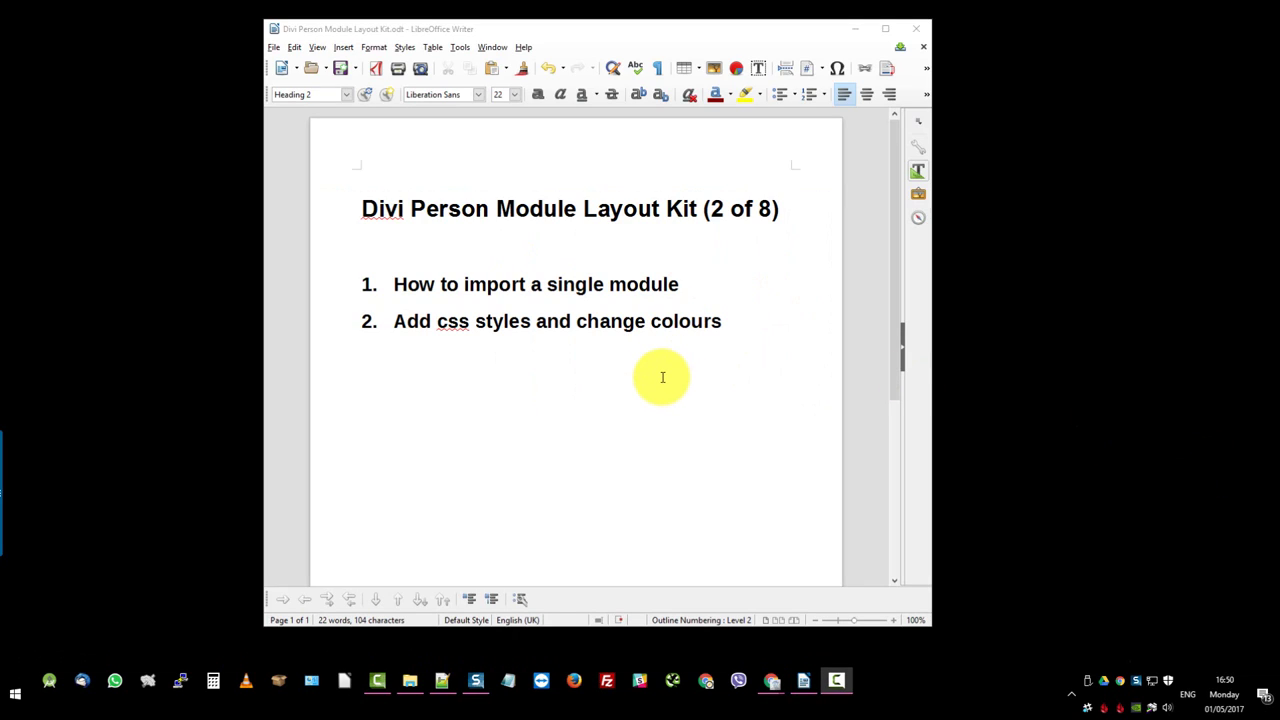